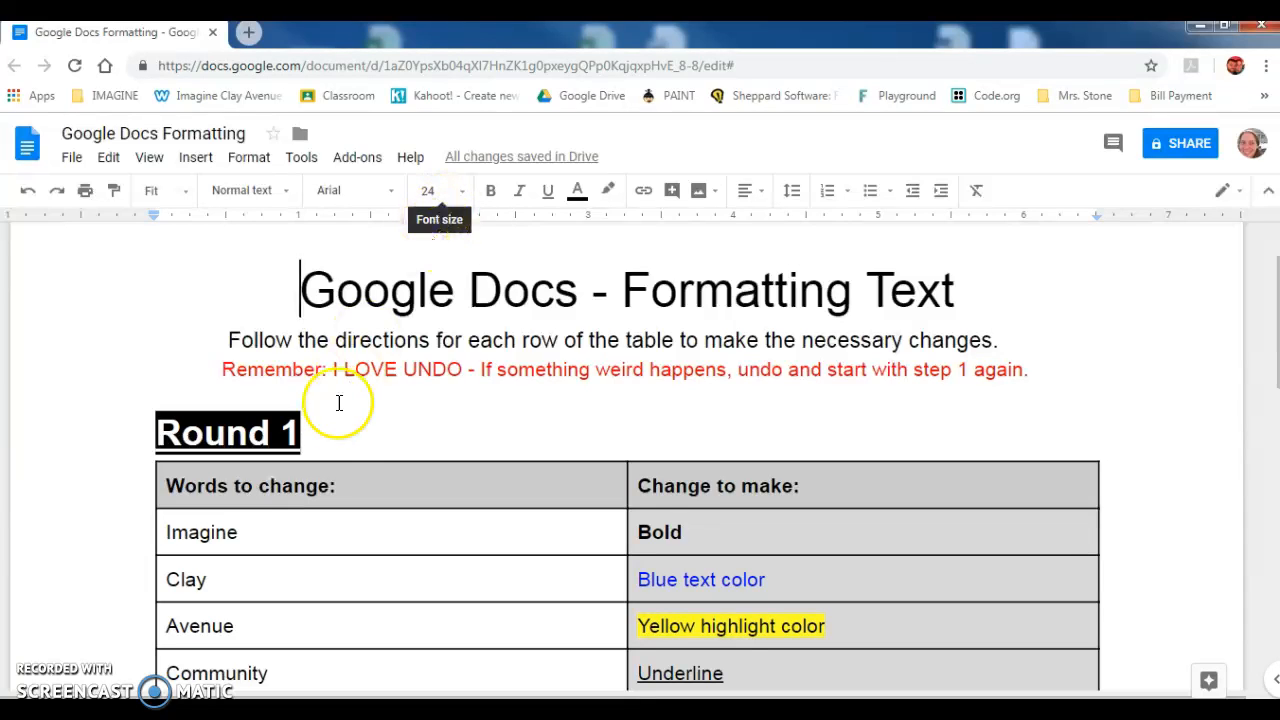
# Make the word "Imagine" bold and the word "Clay" blue in the Round 1 table
pyautogui.doubleClick(254, 532)
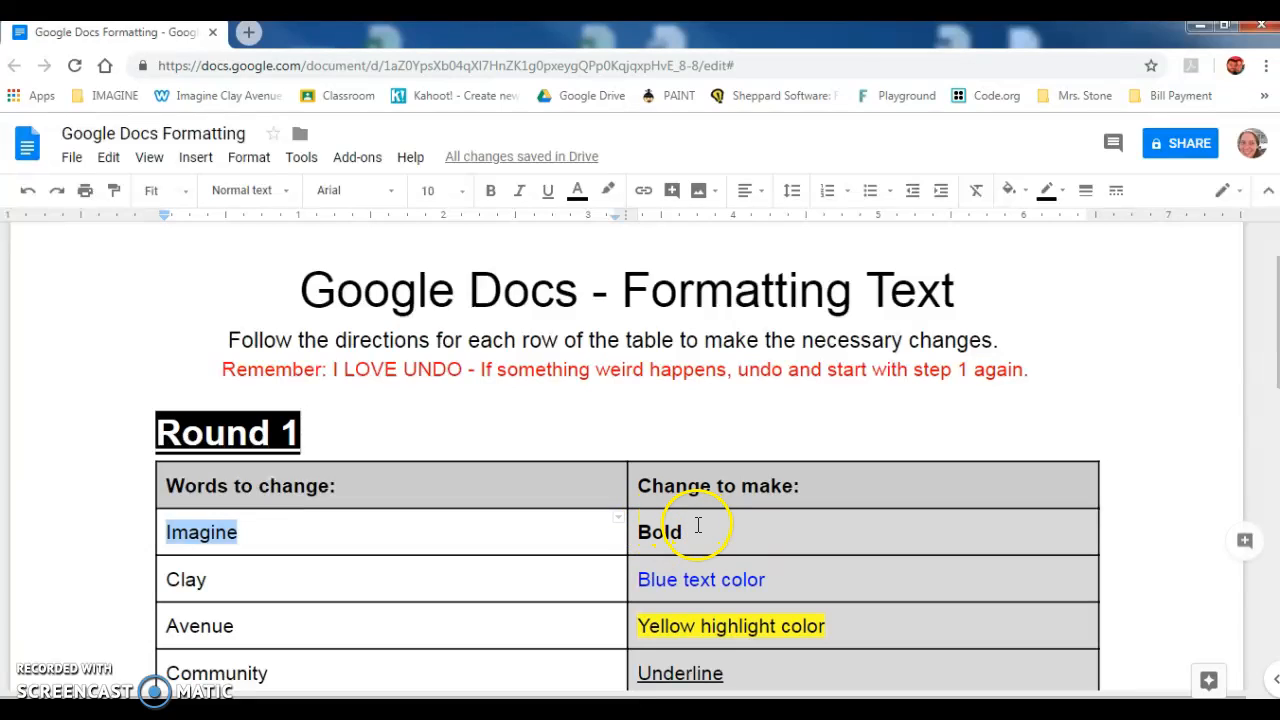
pyautogui.click(492, 196)
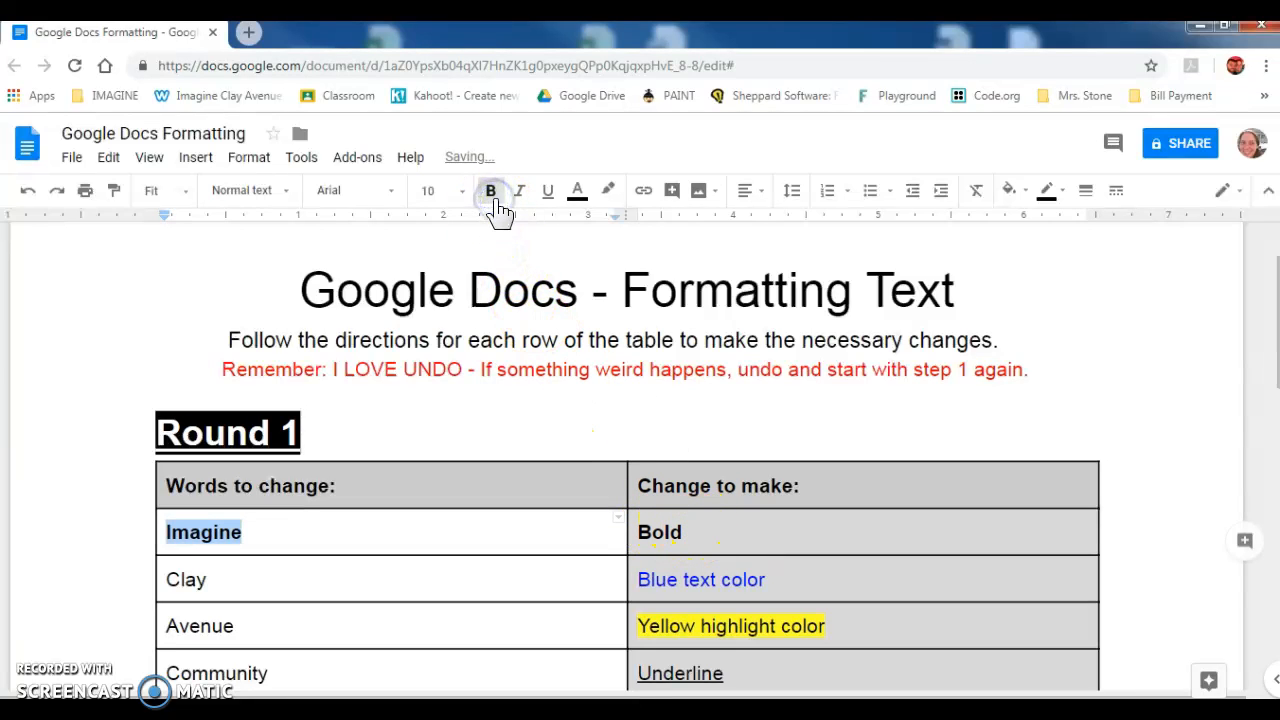
pyautogui.click(215, 579)
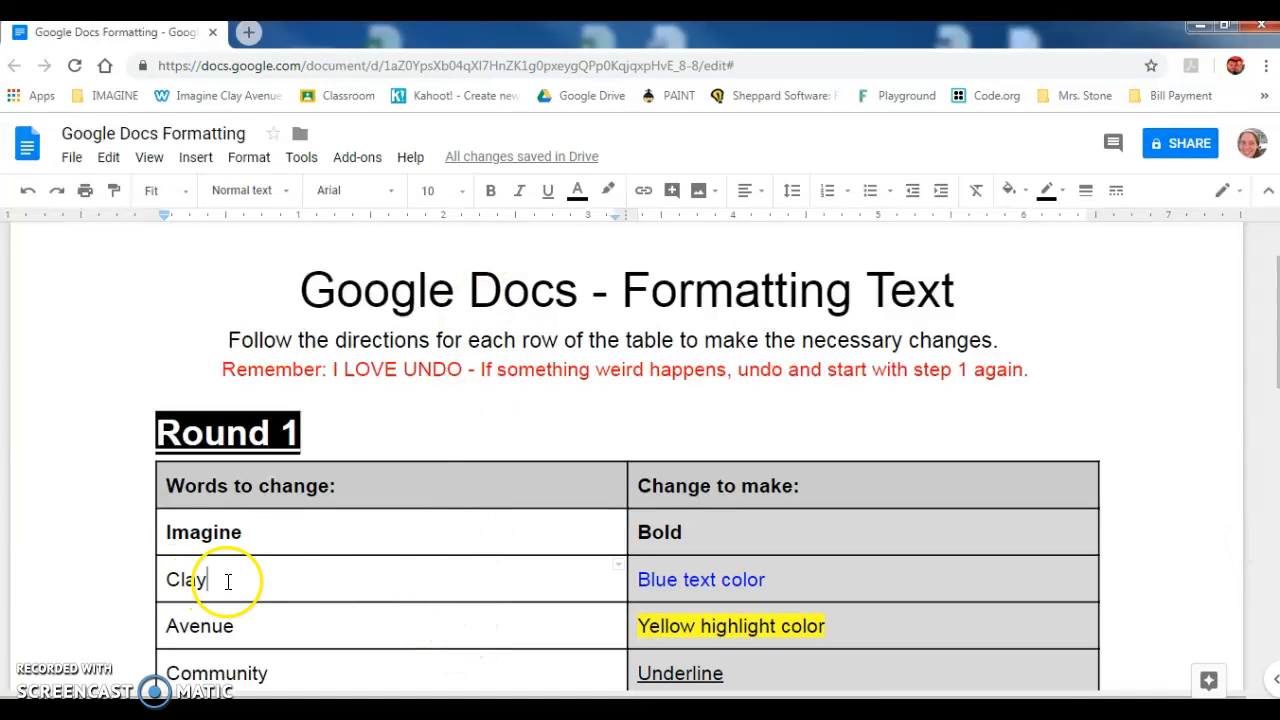
pyautogui.click(213, 579)
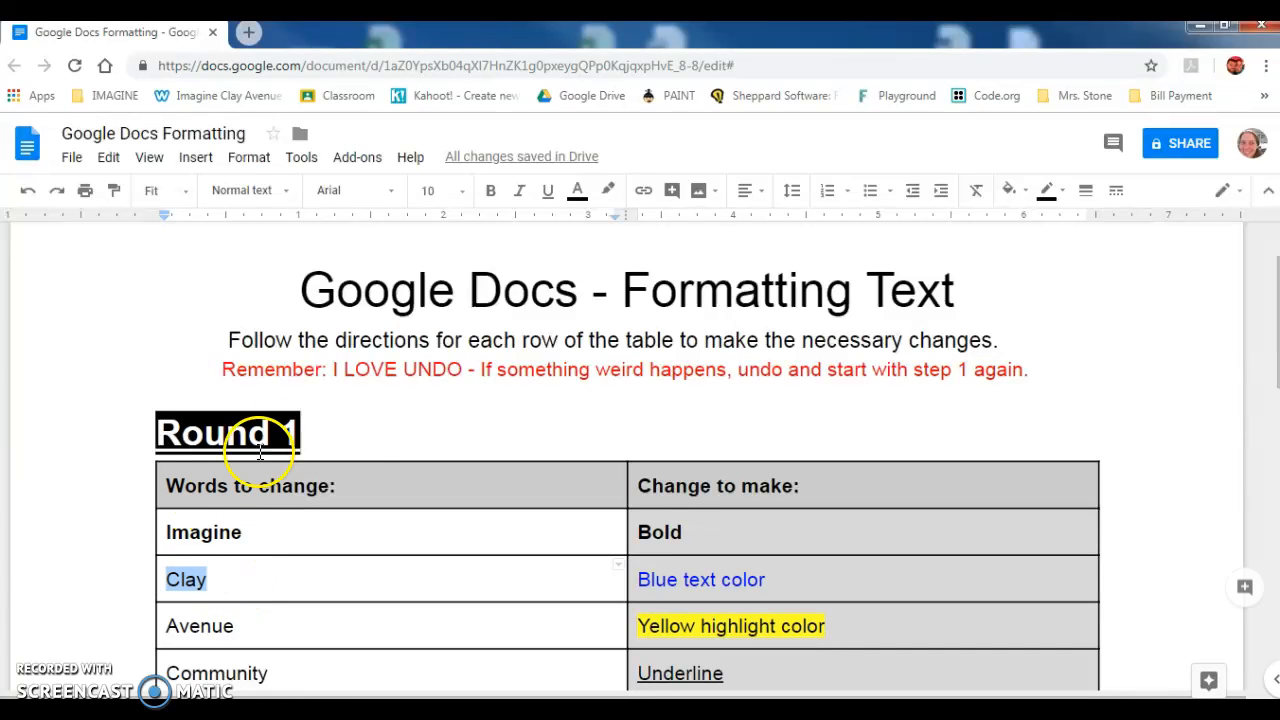
pyautogui.click(585, 200)
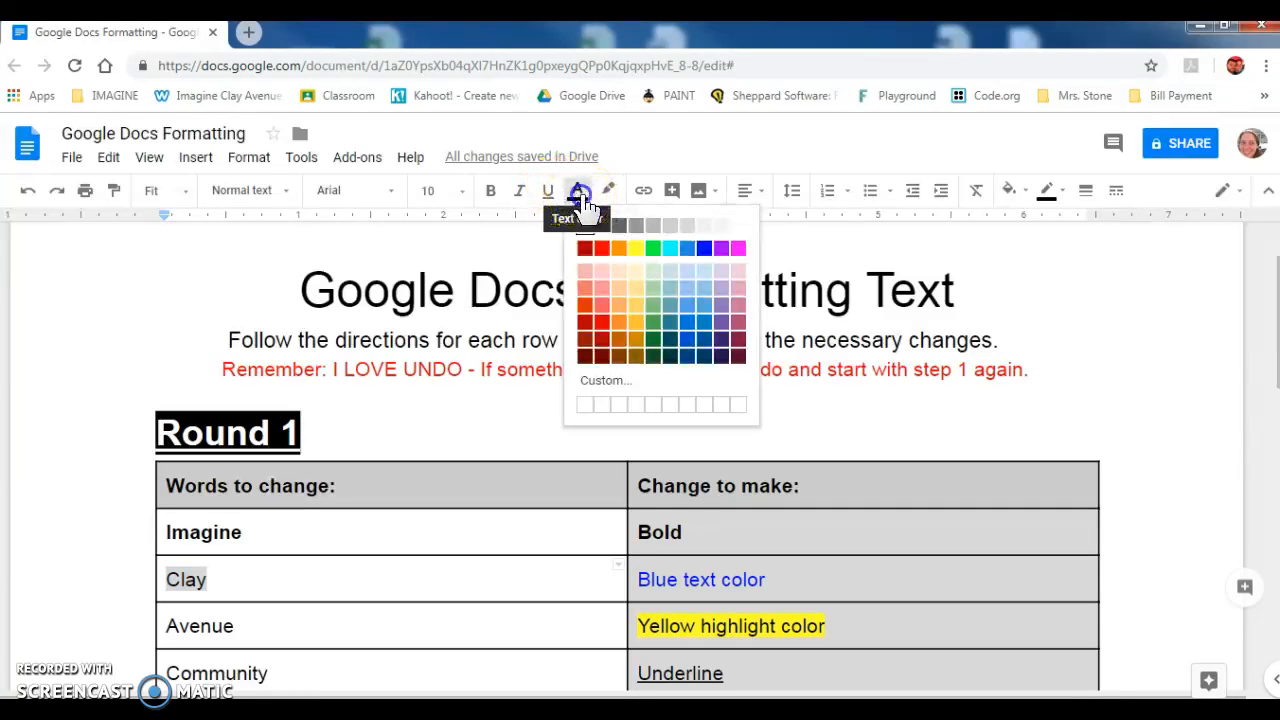
pyautogui.click(704, 249)
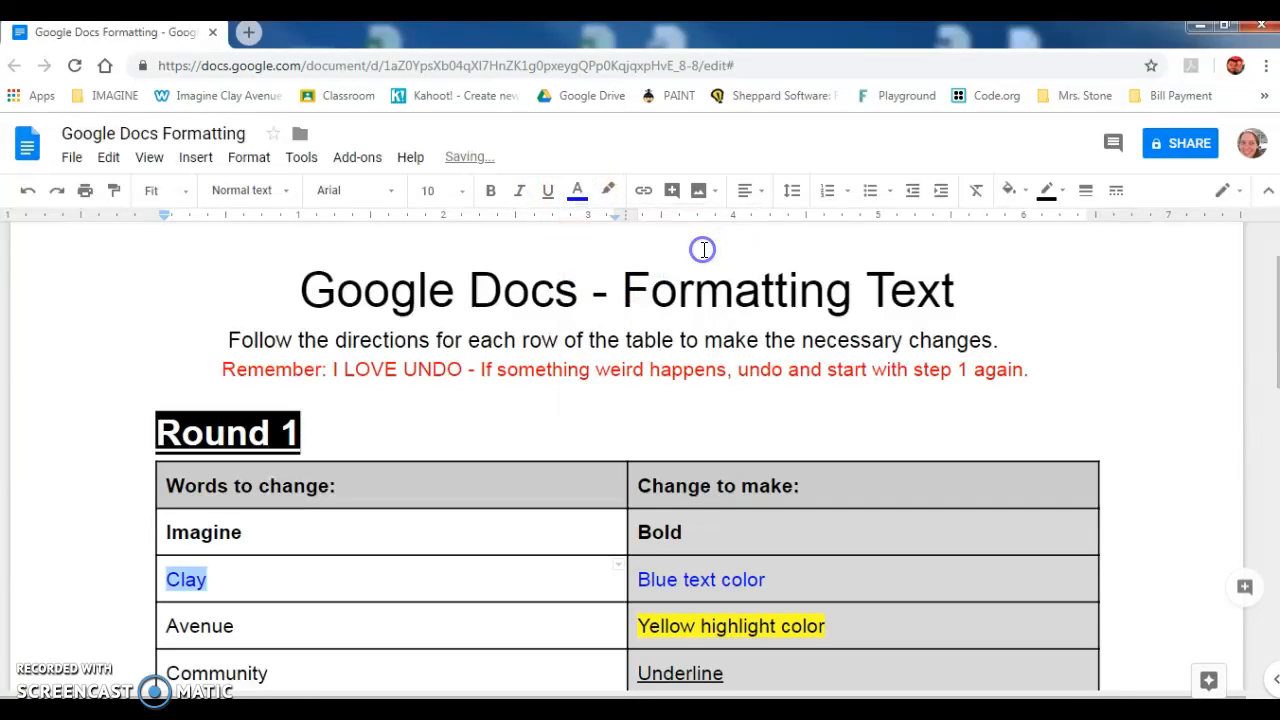
pyautogui.click(345, 588)
# Change the font of the word "Technology" in the Round 2 table to Permanent Marker
pyautogui.scroll(-2, 343, 586)
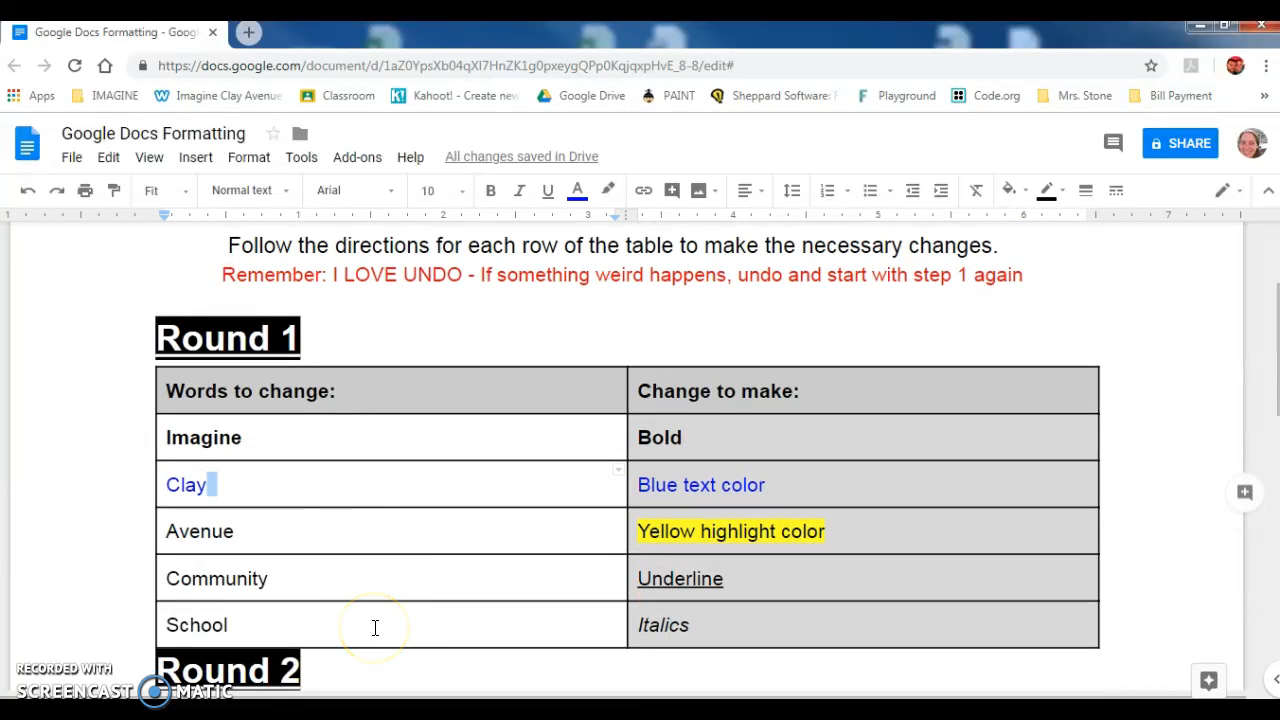
pyautogui.scroll(-6, 375, 627)
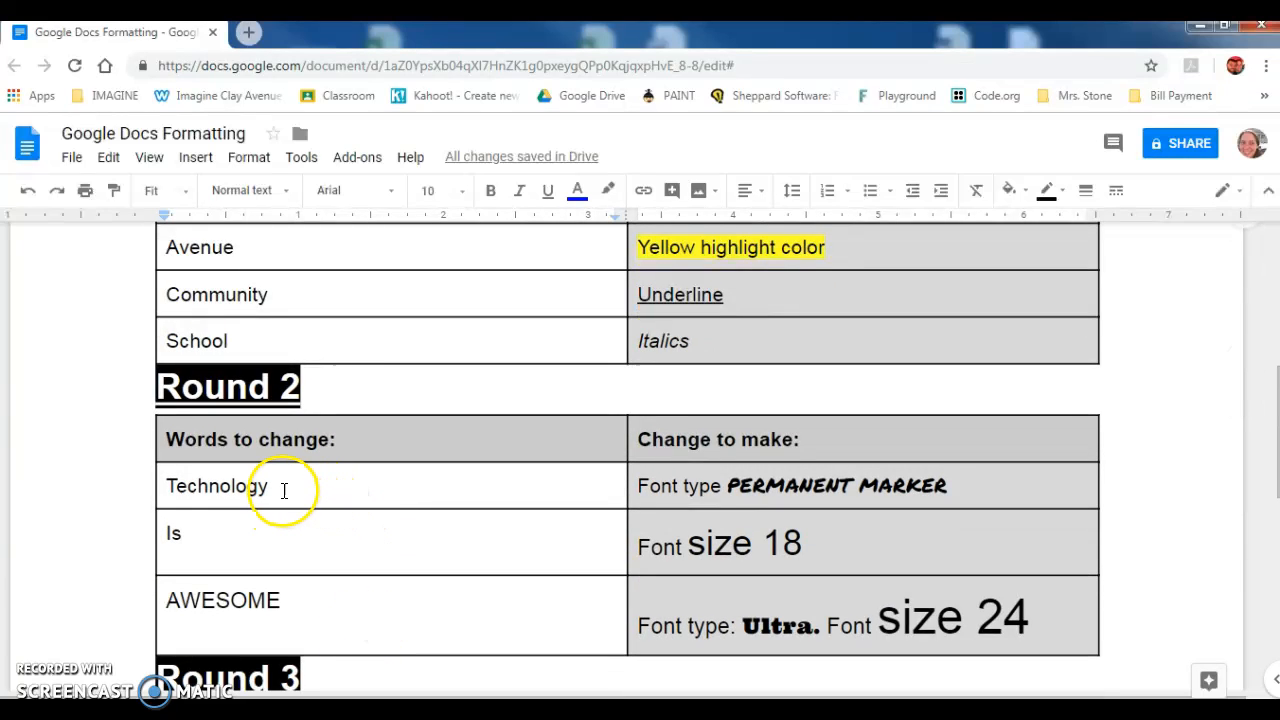
pyautogui.moveTo(231, 488); pyautogui.dragTo(163, 491)
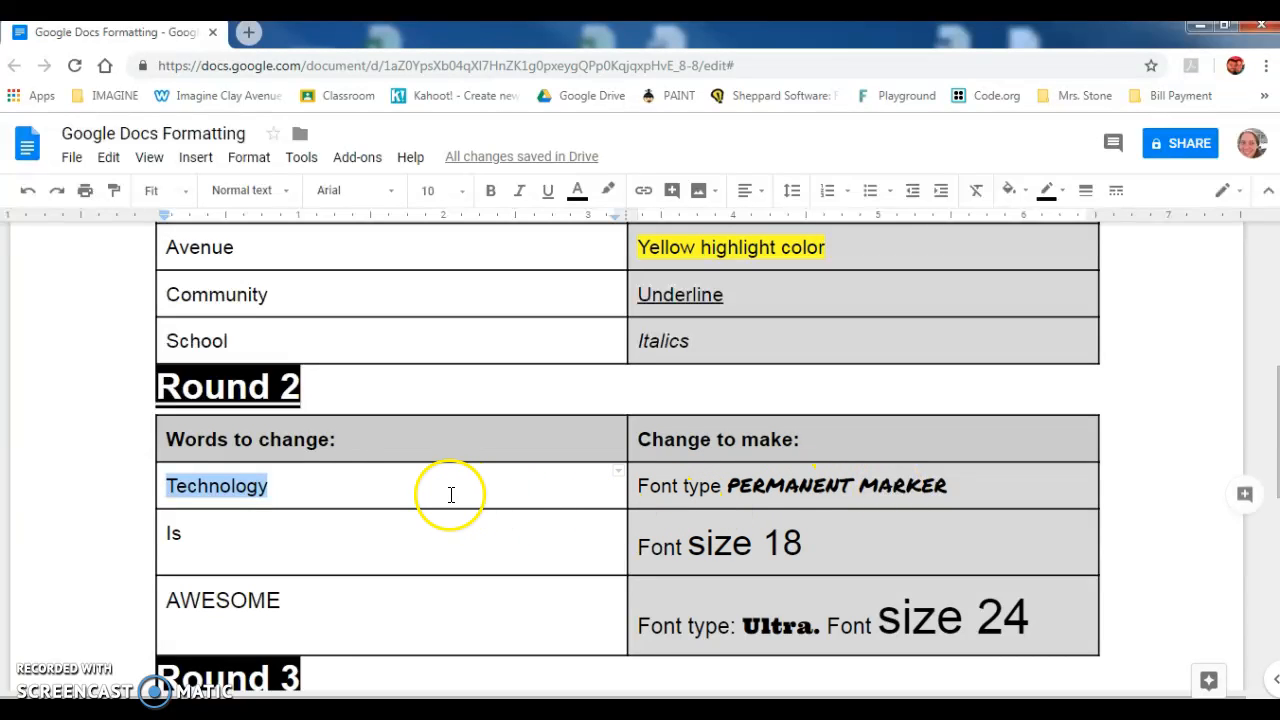
pyautogui.click(398, 196)
pyautogui.scroll(-3, 440, 520)
pyautogui.scroll(-5, 443, 530)
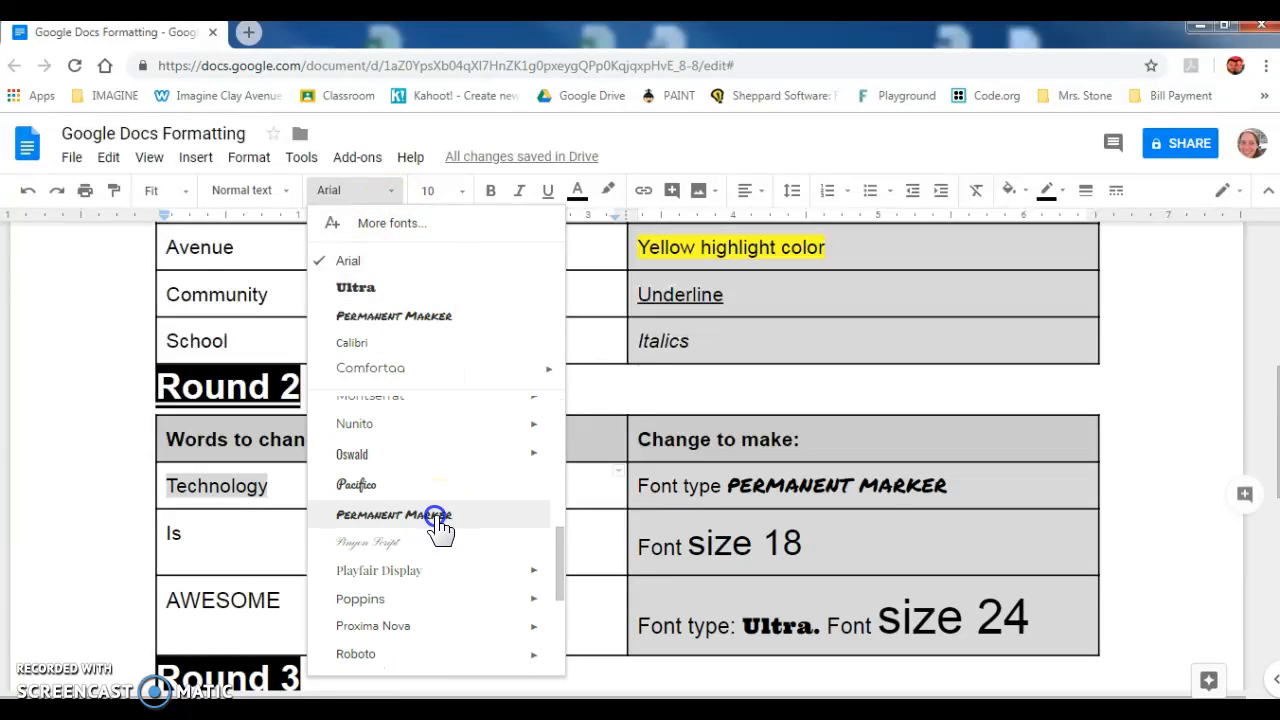
pyautogui.click(437, 515)
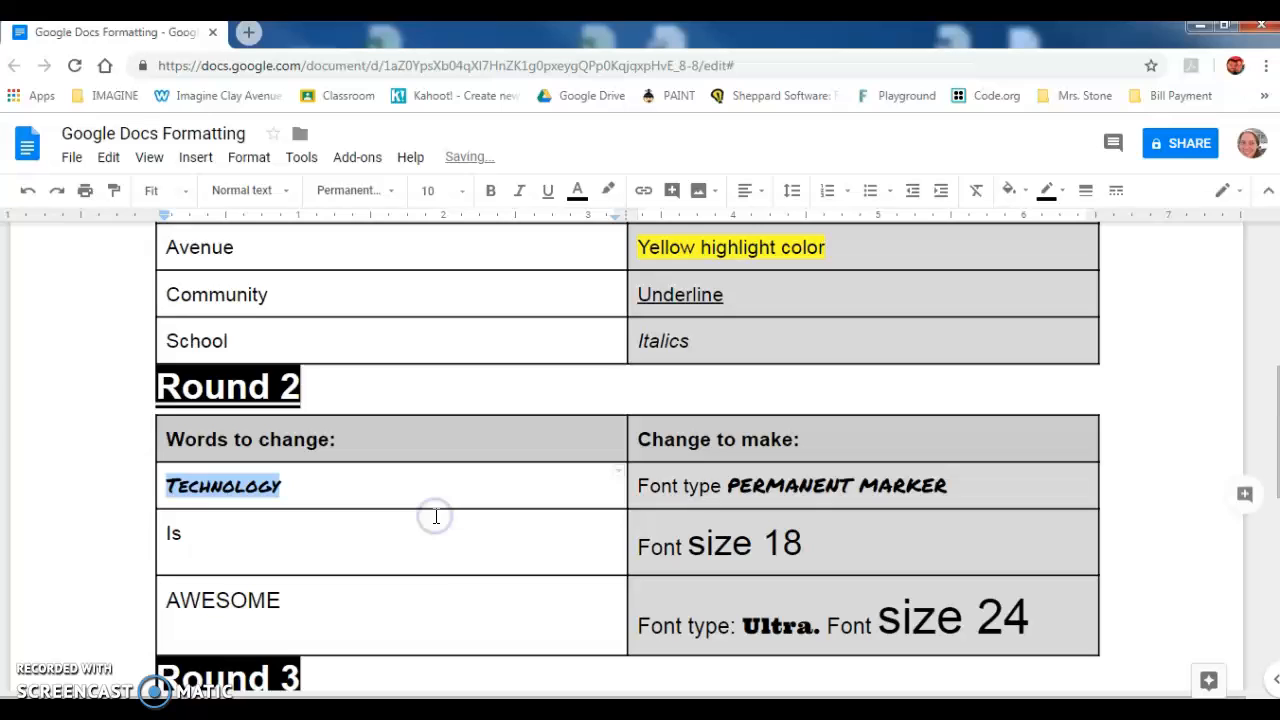
pyautogui.click(295, 490)
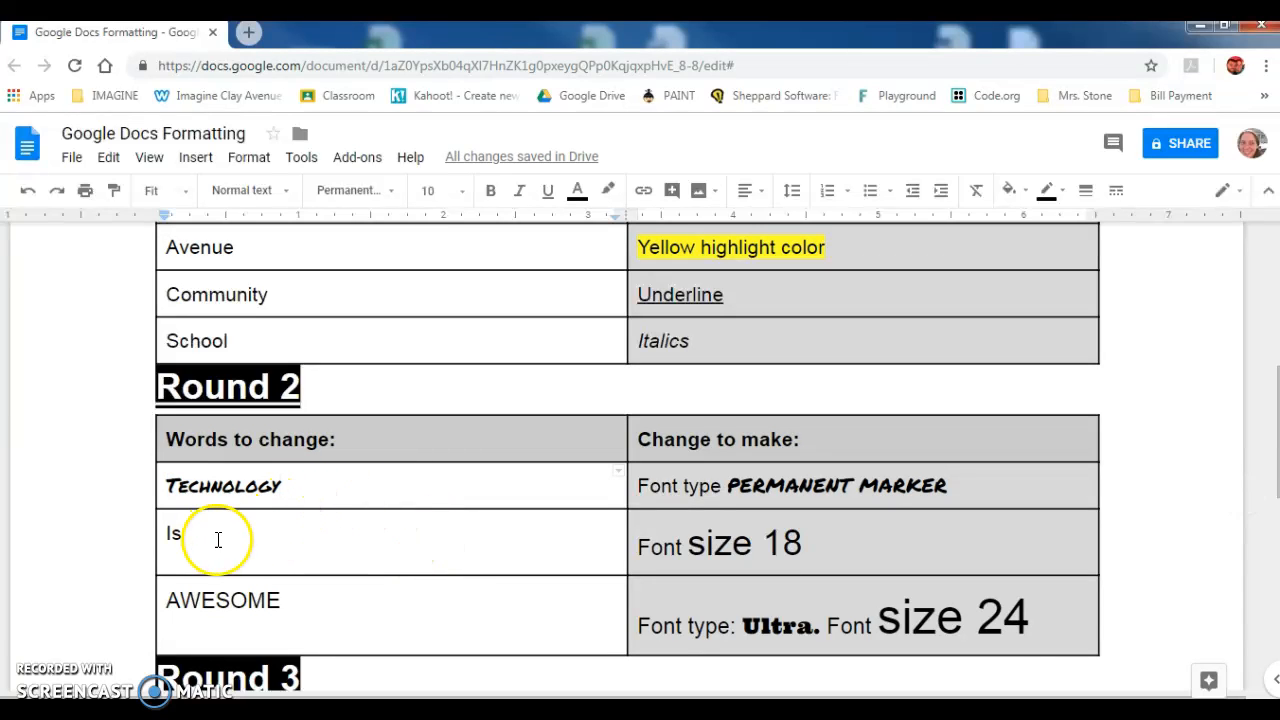
# Set the word "Is" in the Round 2 table to font size 18
pyautogui.moveTo(189, 535); pyautogui.dragTo(170, 539)
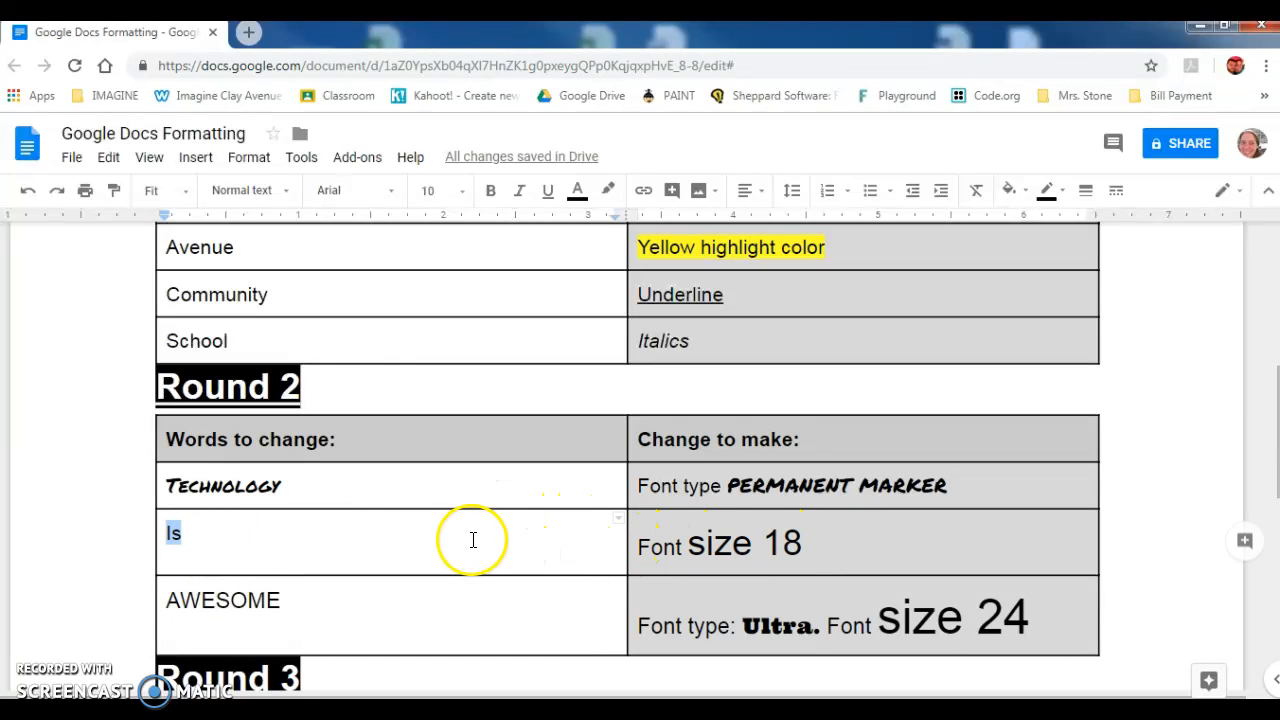
pyautogui.click(463, 192)
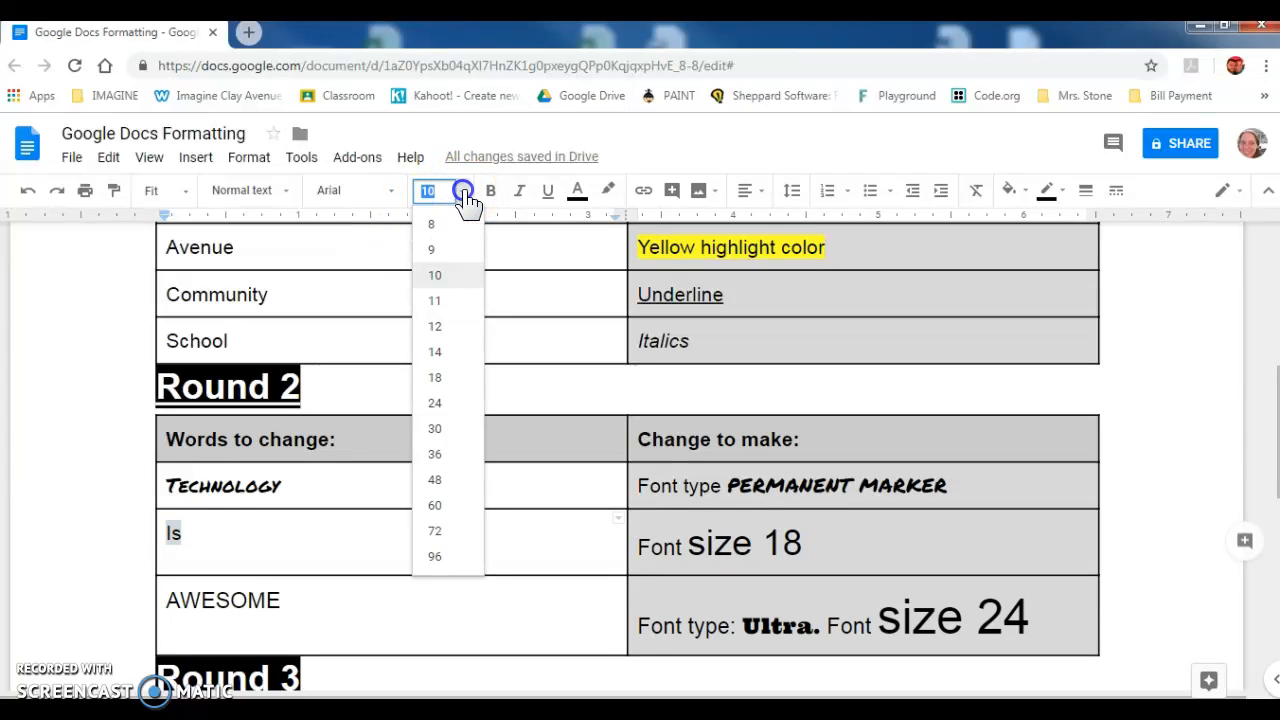
pyautogui.click(436, 377)
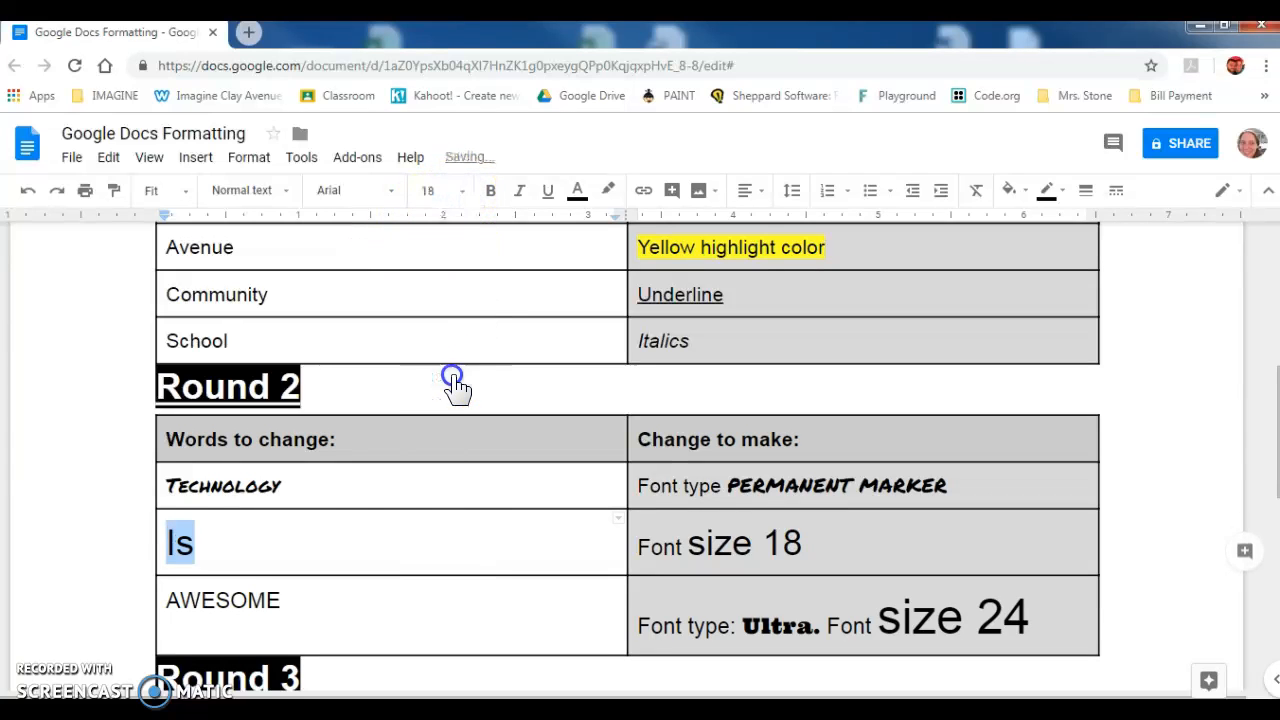
pyautogui.click(232, 540)
pyautogui.click(292, 601)
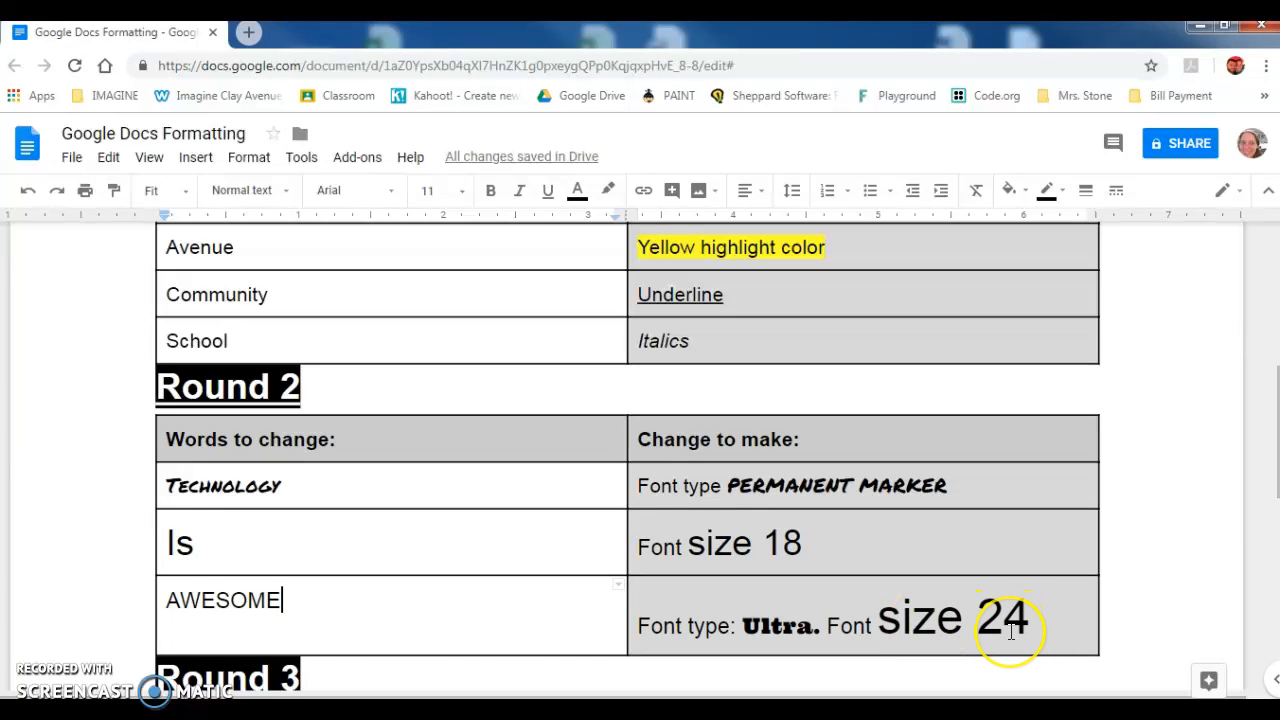
# Center the sentence "Make this sentence centered on the page." in the Round 3 box
pyautogui.scroll(-4, 1011, 632)
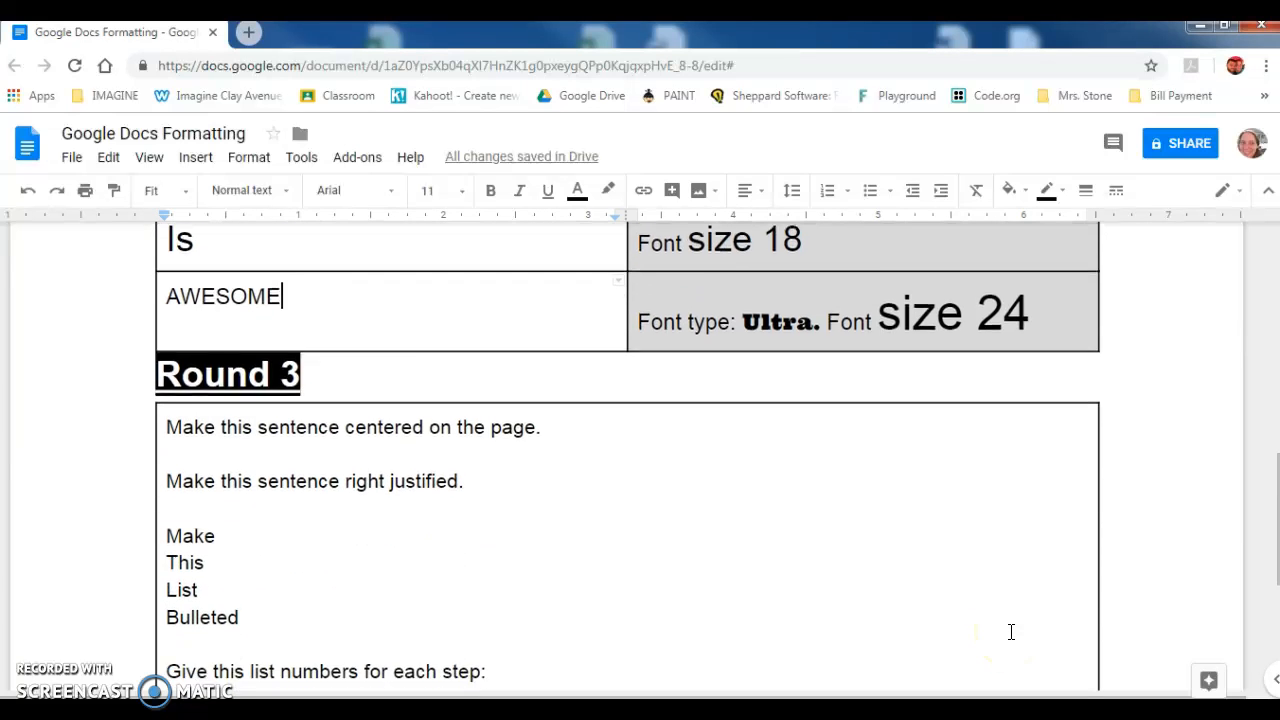
pyautogui.scroll(-1, 1011, 632)
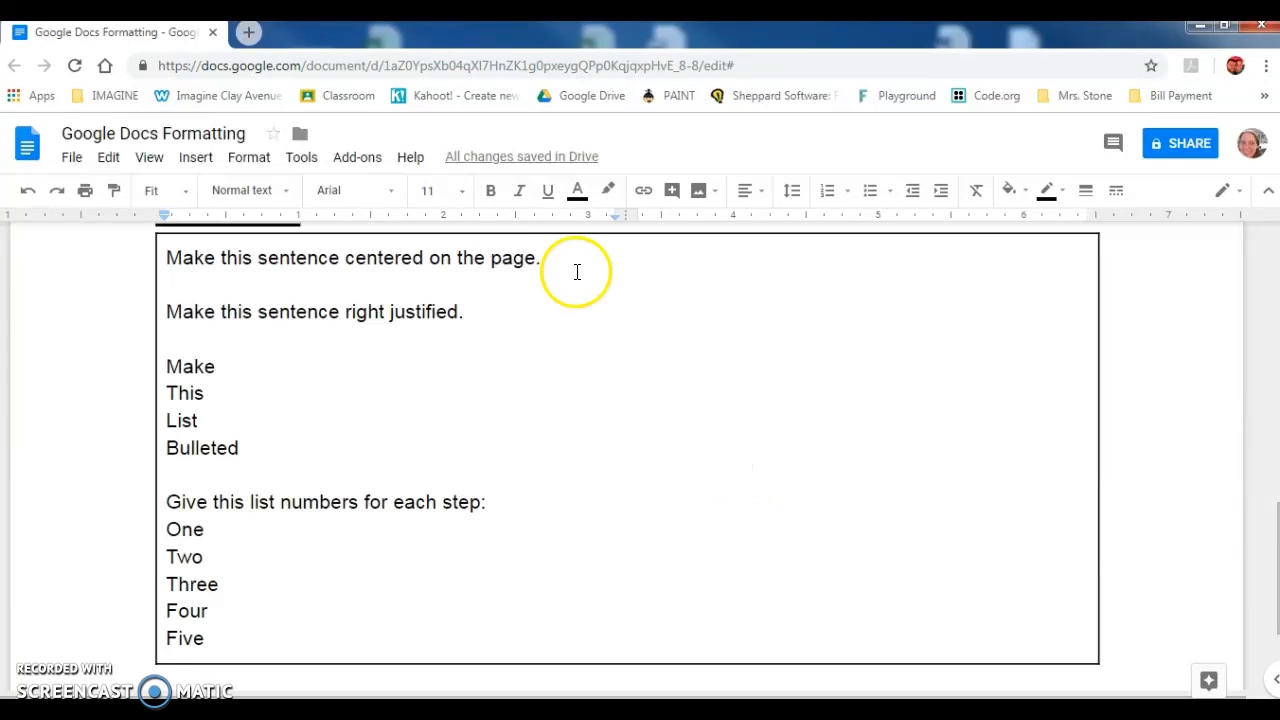
pyautogui.moveTo(558, 260); pyautogui.dragTo(174, 258)
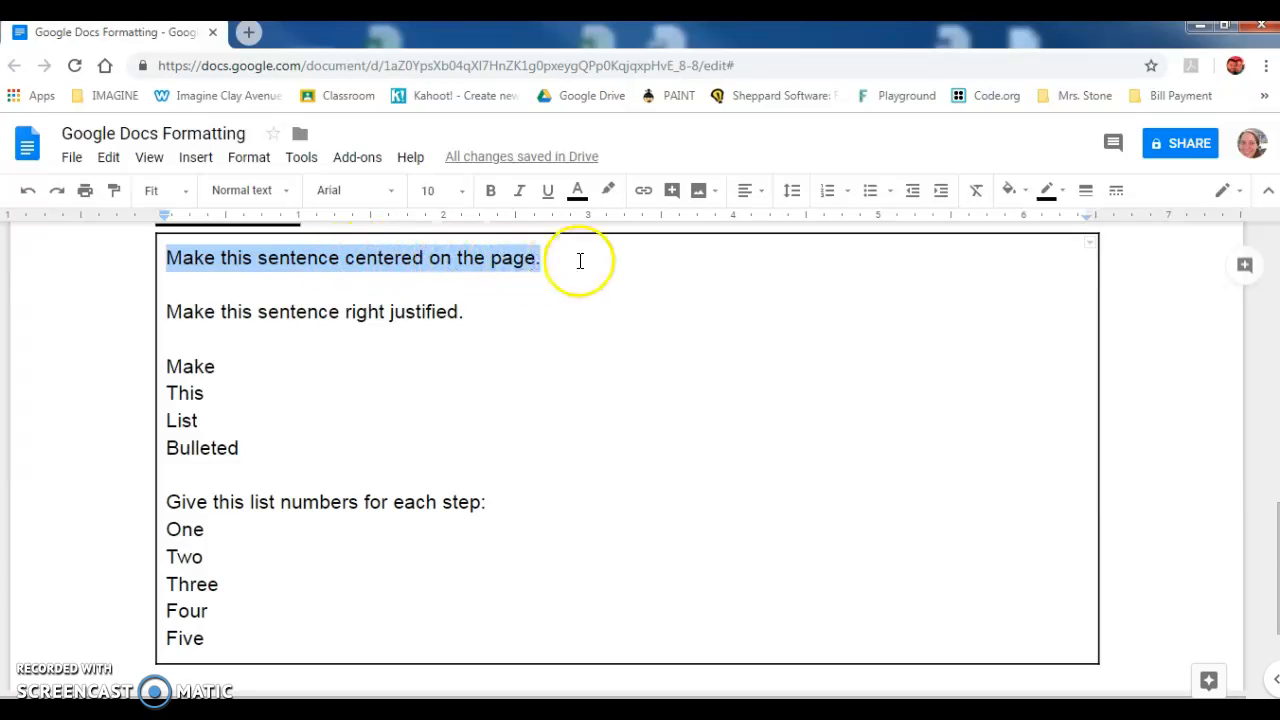
pyautogui.click(758, 192)
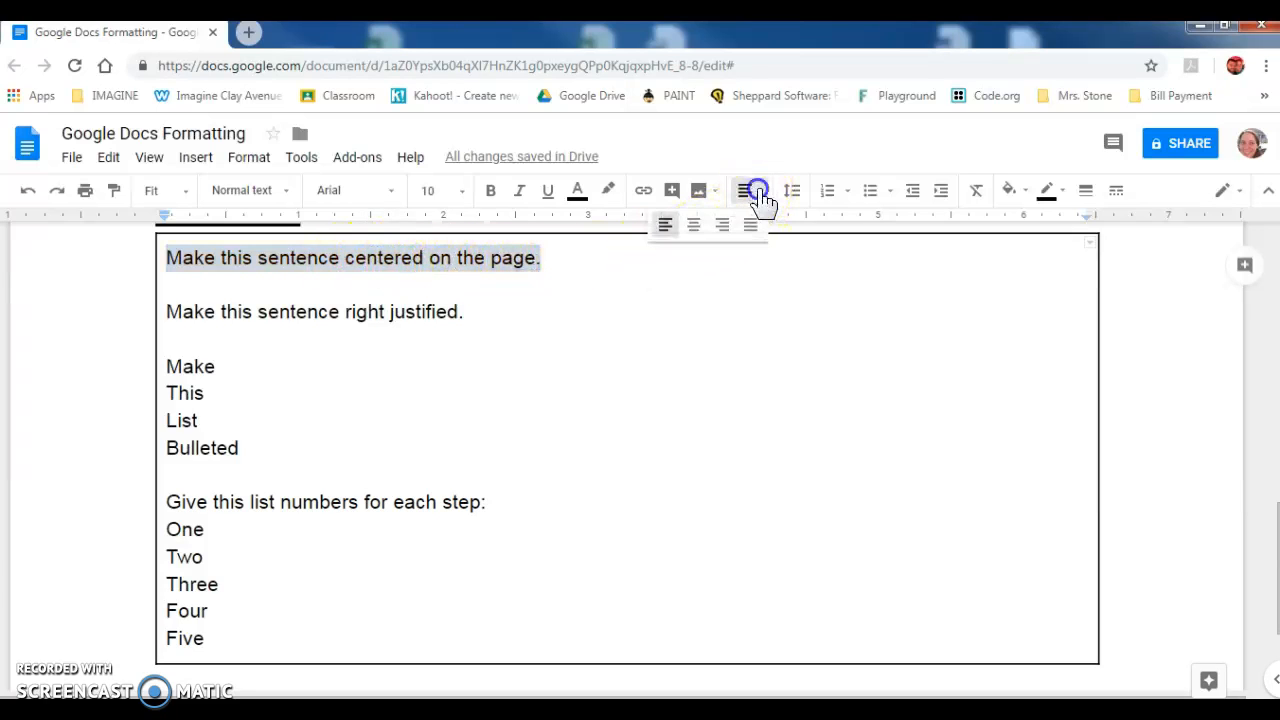
pyautogui.click(697, 226)
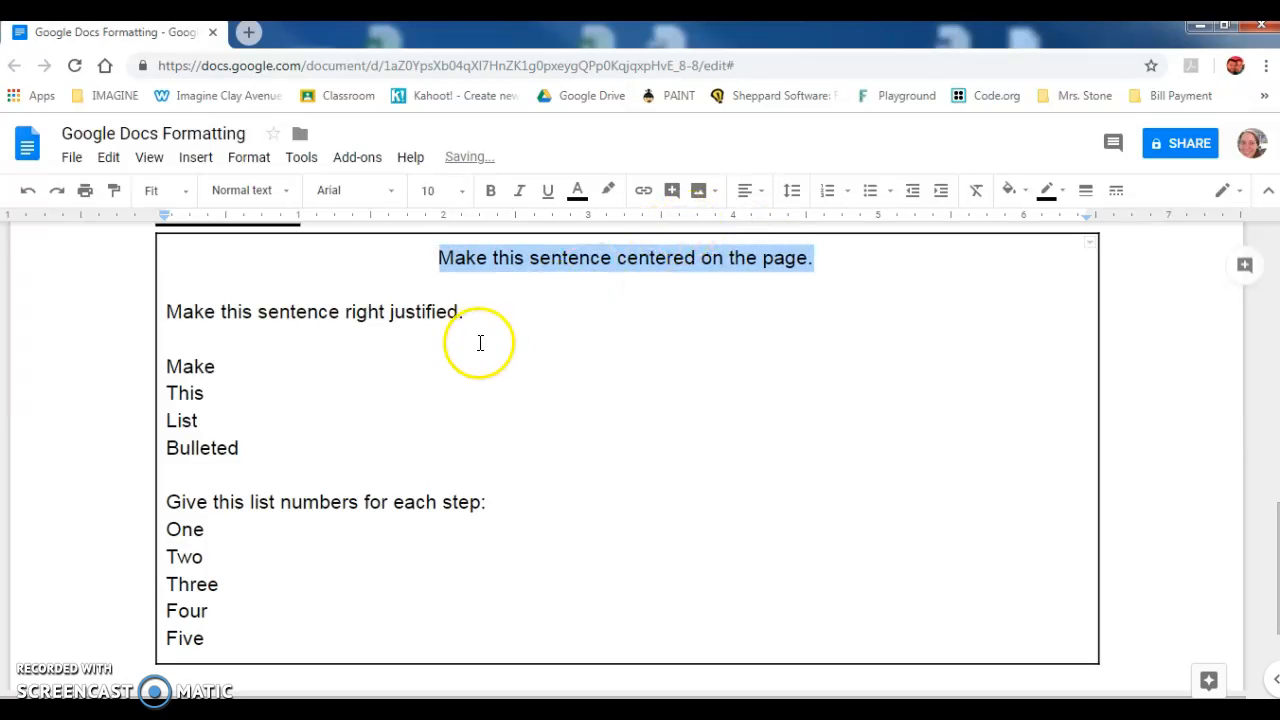
# Right-align the sentence "Make this sentence right justified." in the Round 3 box
pyautogui.click(470, 309)
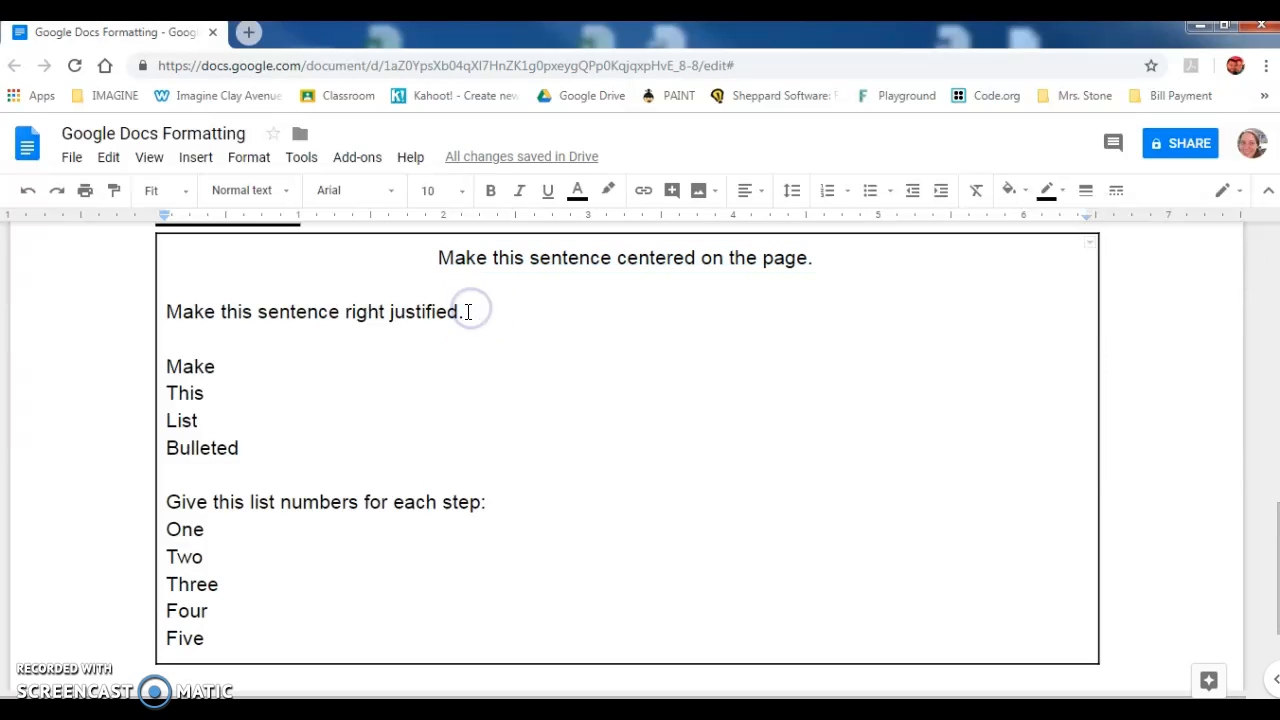
pyautogui.moveTo(467, 311); pyautogui.dragTo(205, 313)
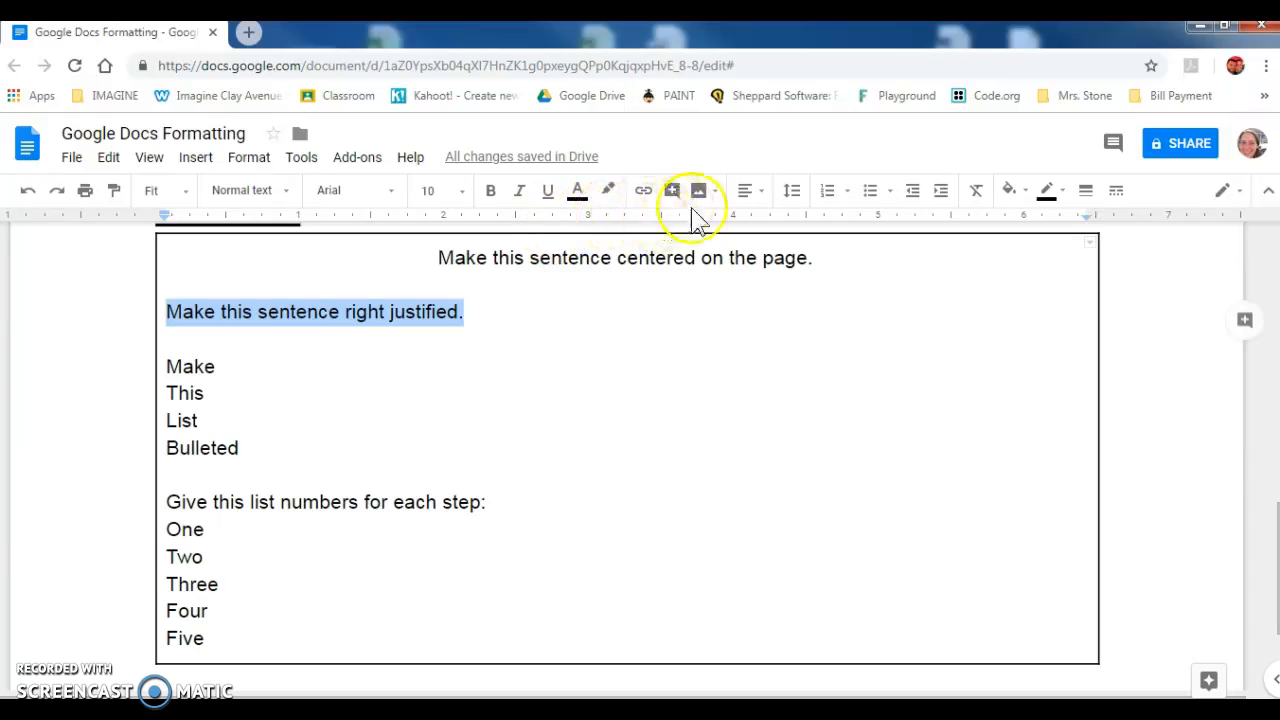
pyautogui.click(754, 193)
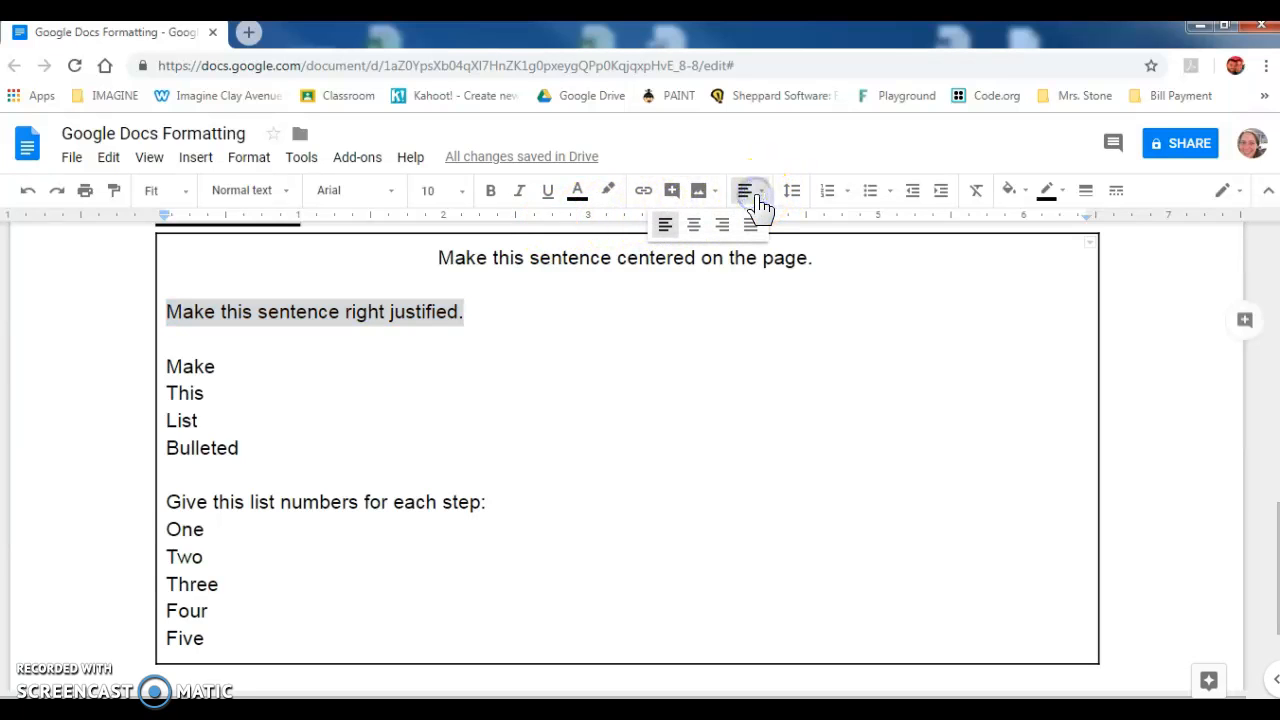
pyautogui.click(723, 226)
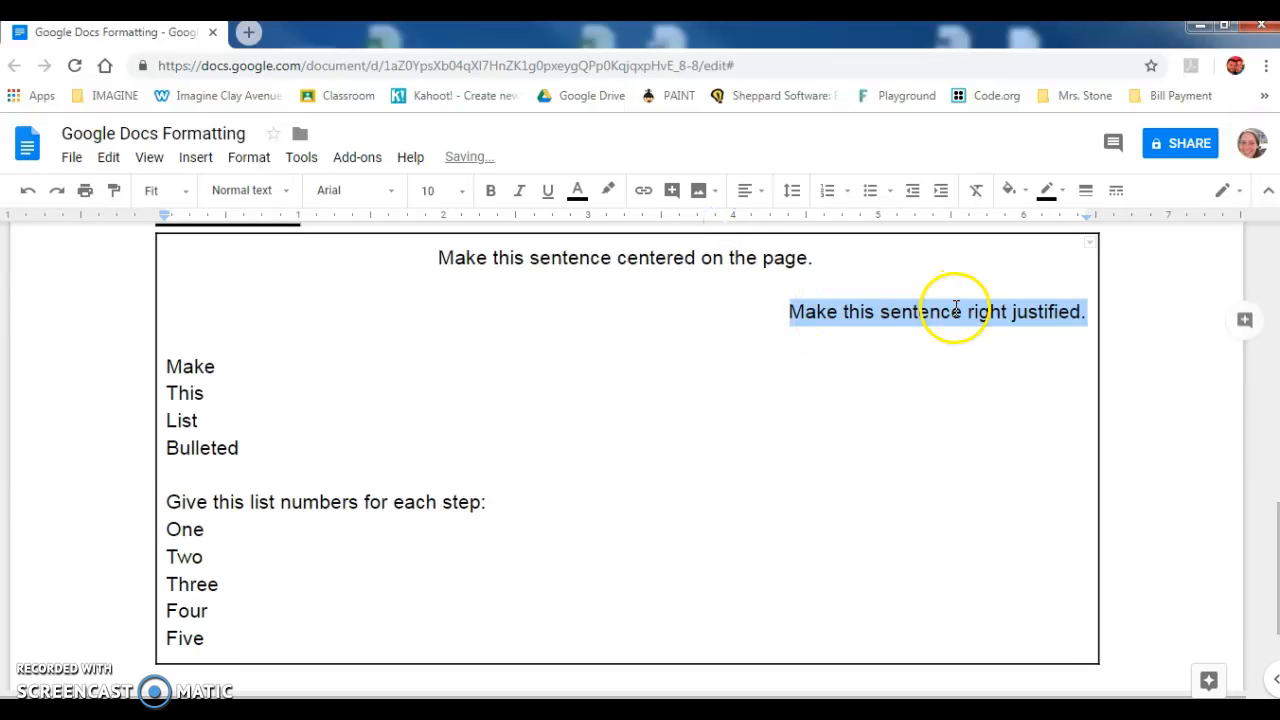
# Turn the four lines "Make", "This", "List" and "Bulleted" into a bulleted list with star bullets
pyautogui.moveTo(166, 366); pyautogui.dragTo(240, 443)
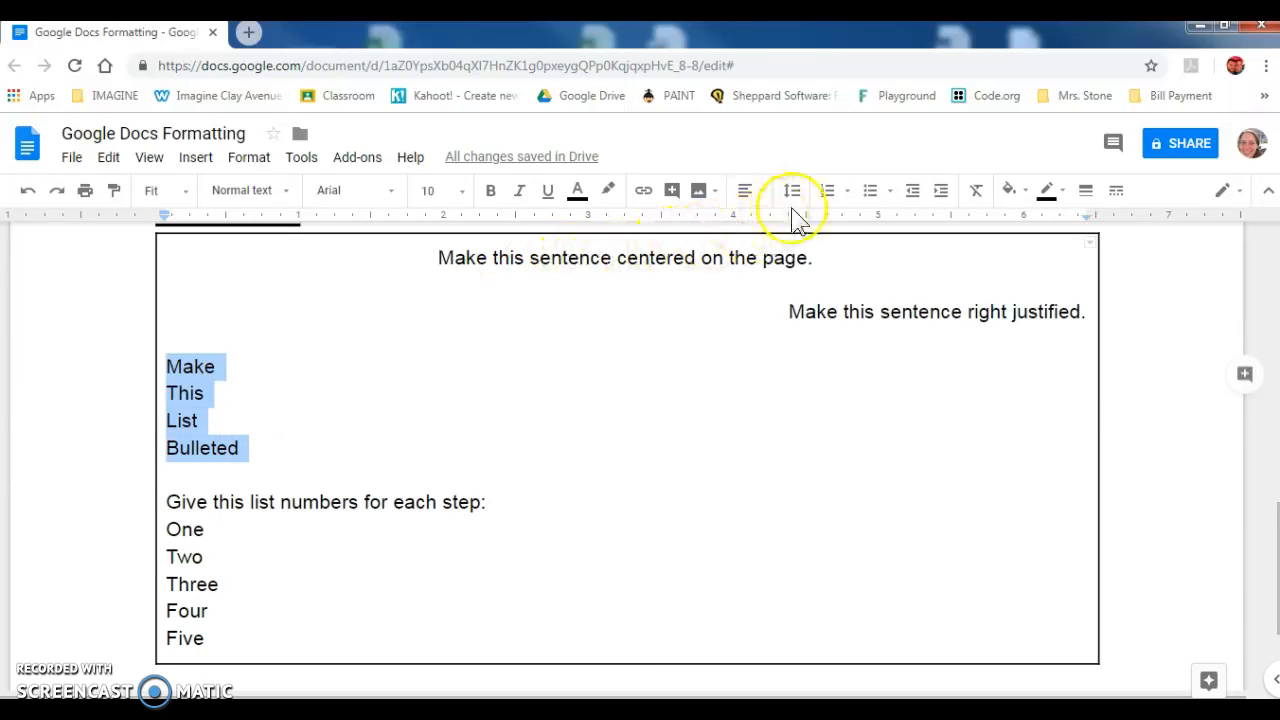
pyautogui.click(874, 192)
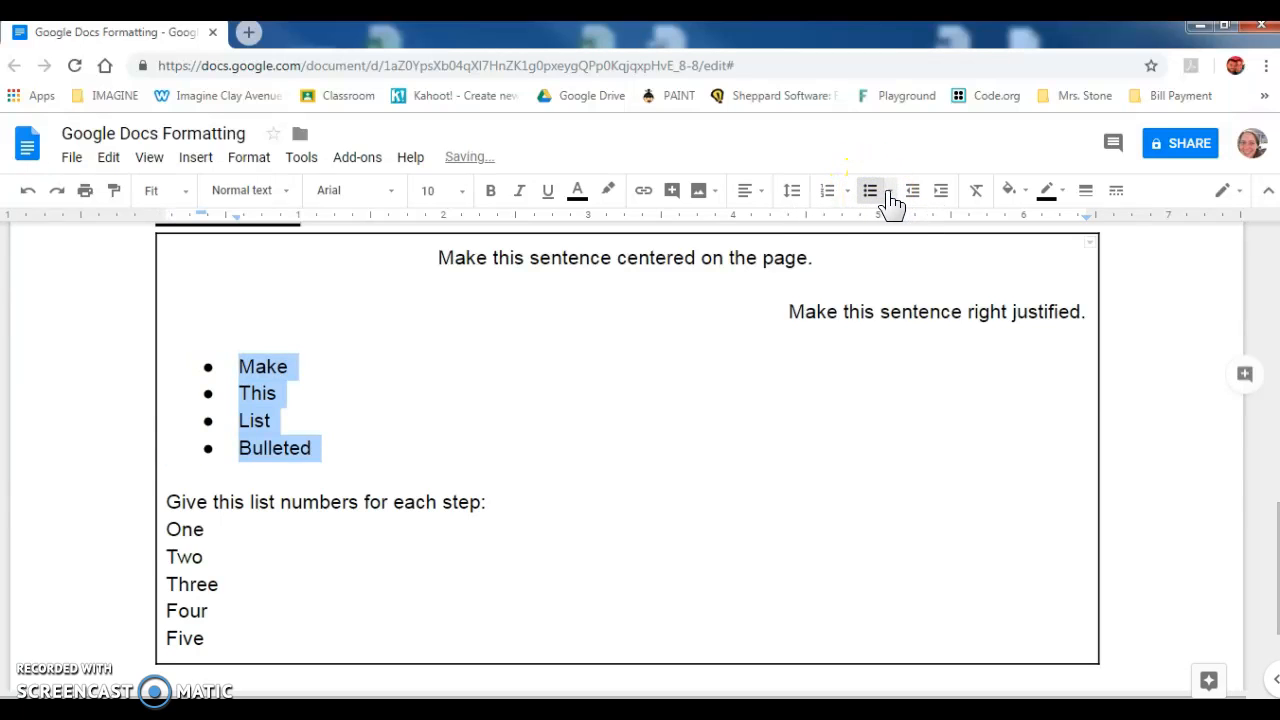
pyautogui.click(890, 196)
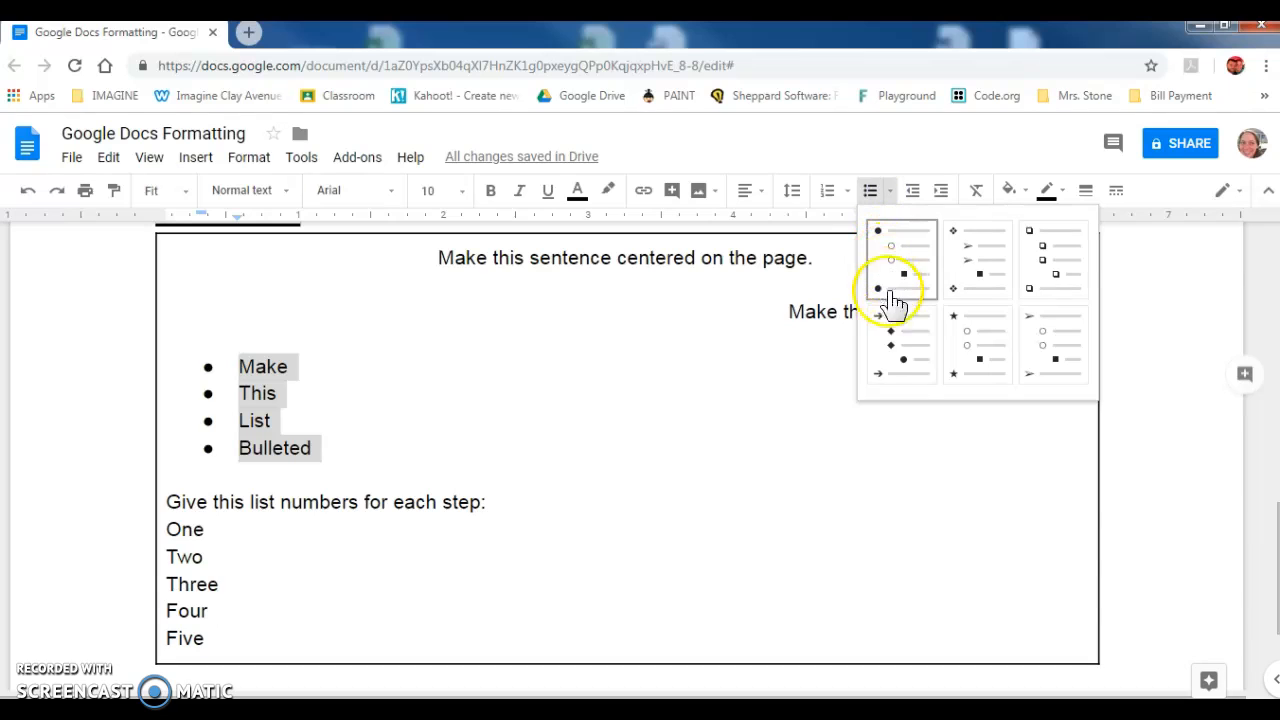
pyautogui.click(958, 348)
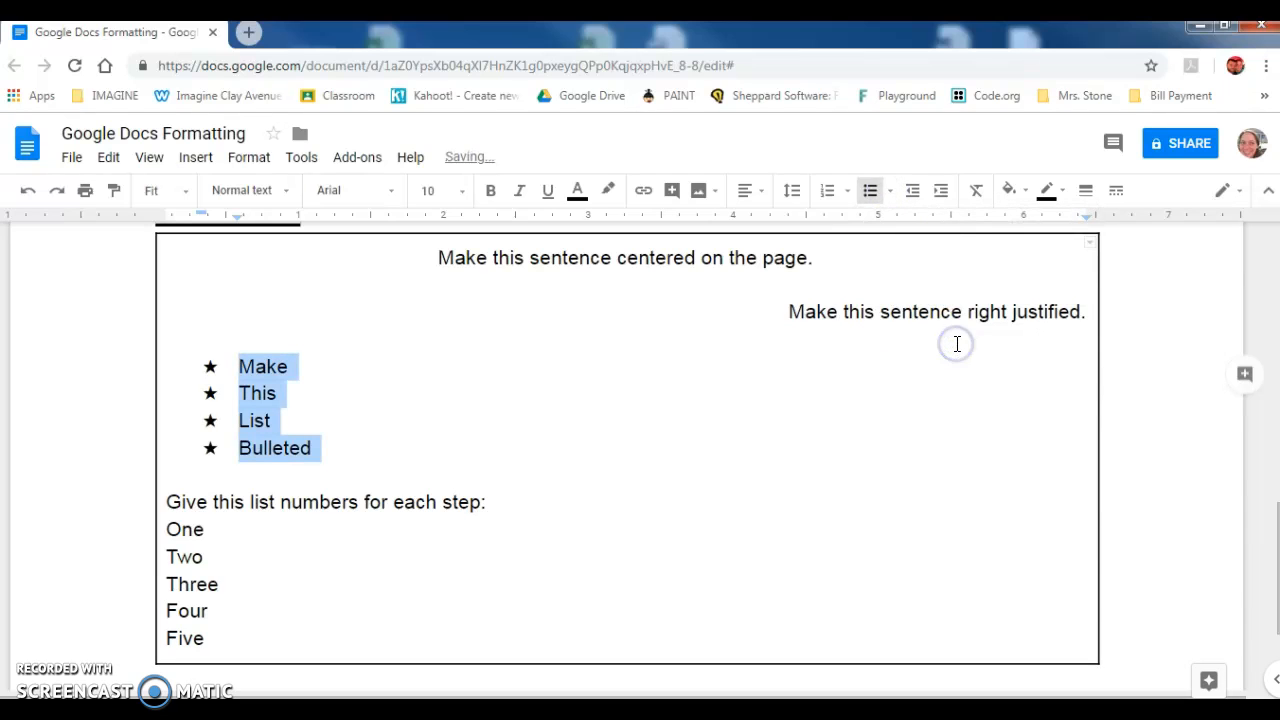
# Change the bullets of the "Make This List Bulleted" list to the hollow square checkbox style
pyautogui.click(888, 192)
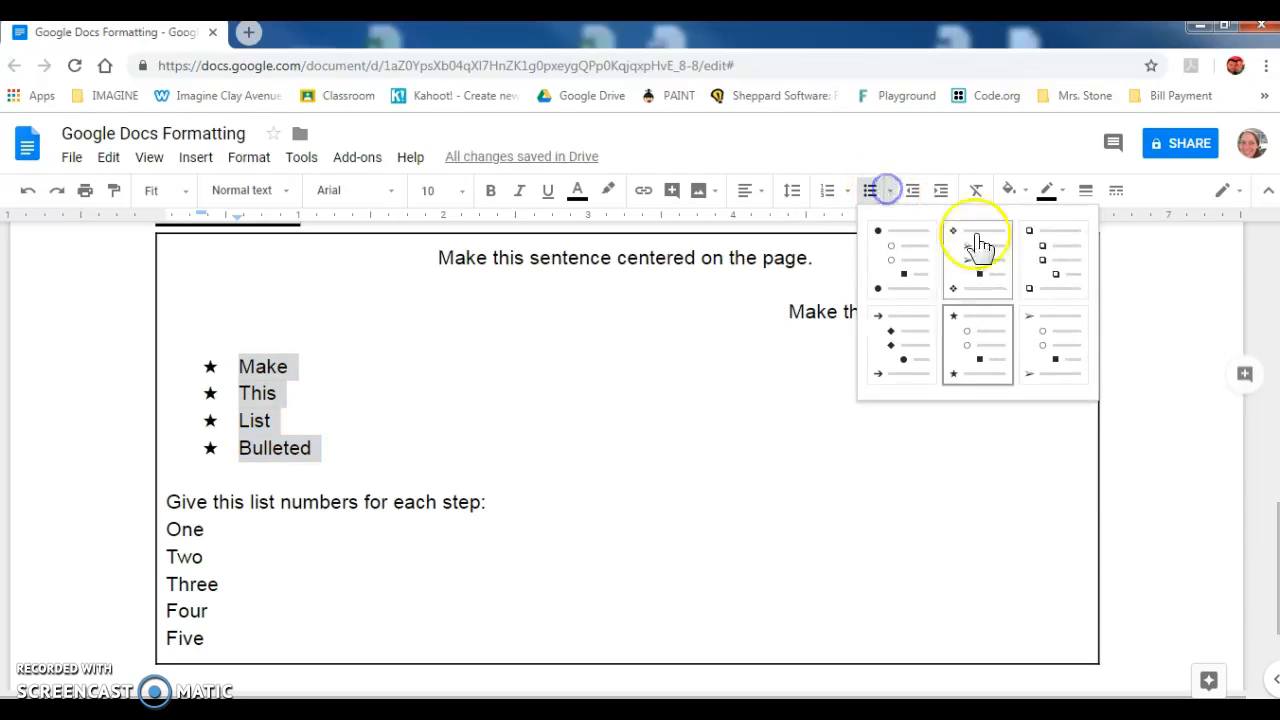
pyautogui.click(1044, 255)
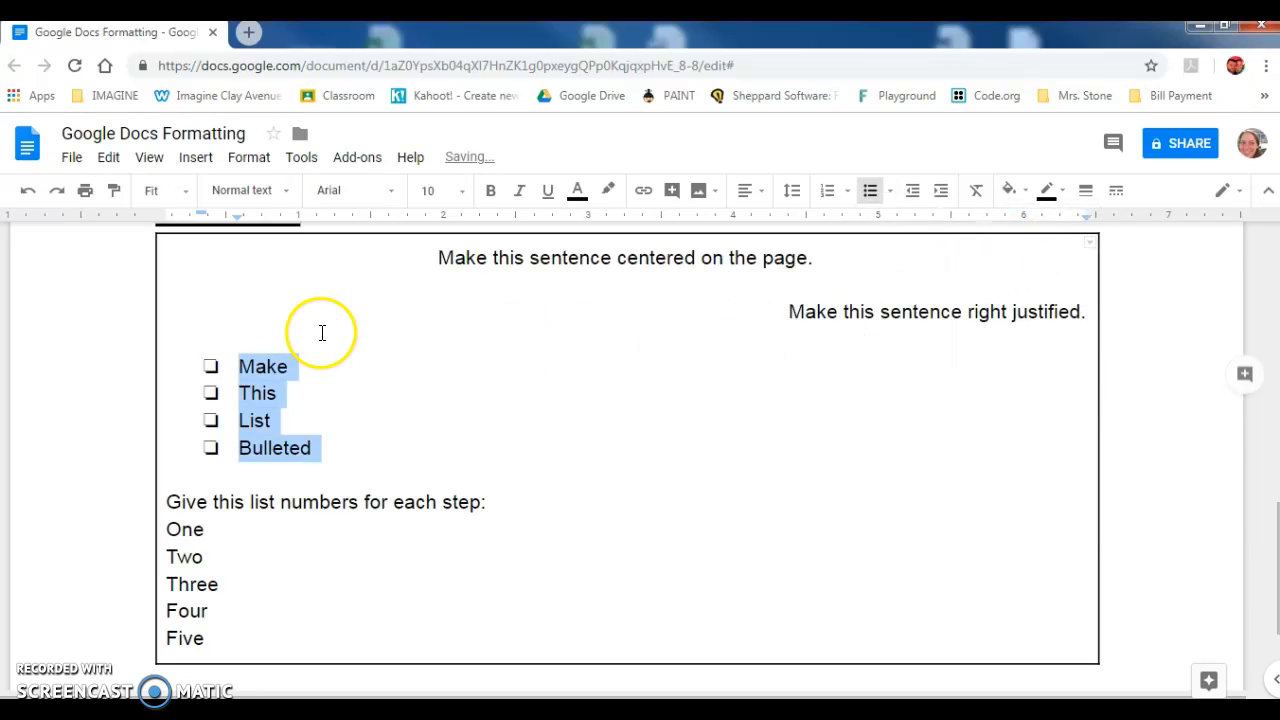
pyautogui.click(328, 449)
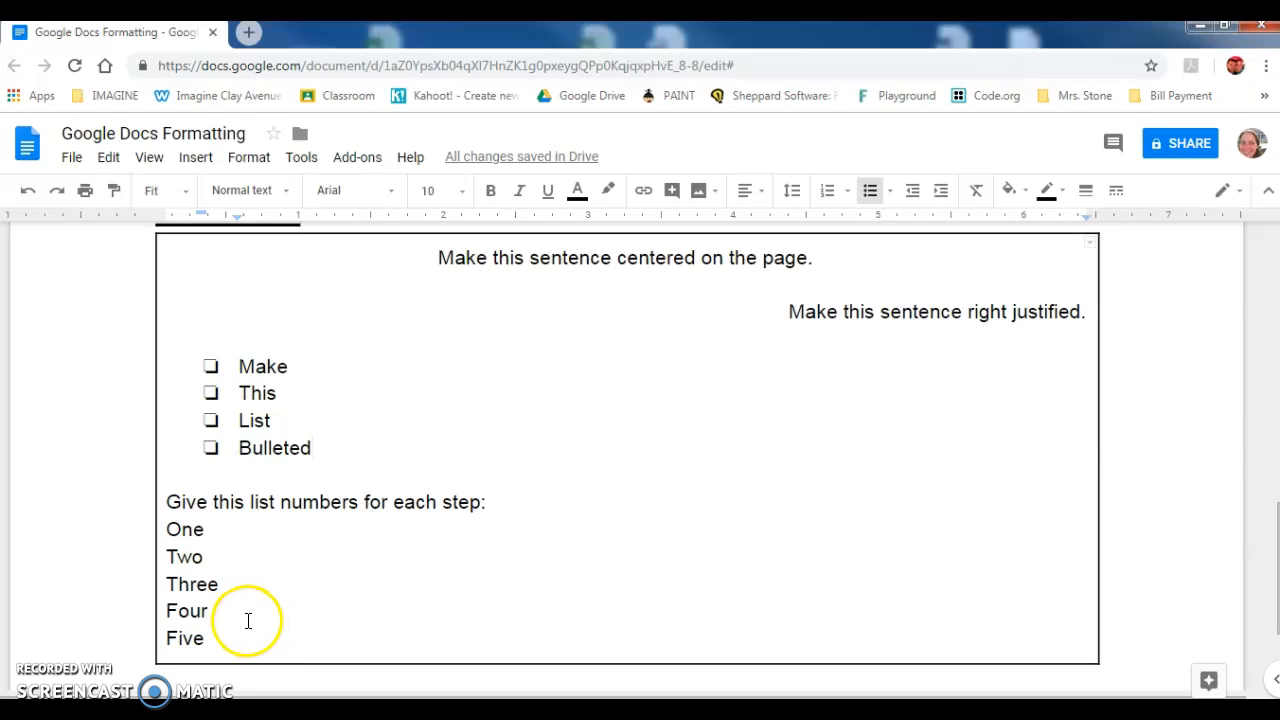
# Turn the lines "One" to "Five" into a numbered list with the default numbering
pyautogui.moveTo(212, 639); pyautogui.dragTo(165, 533)
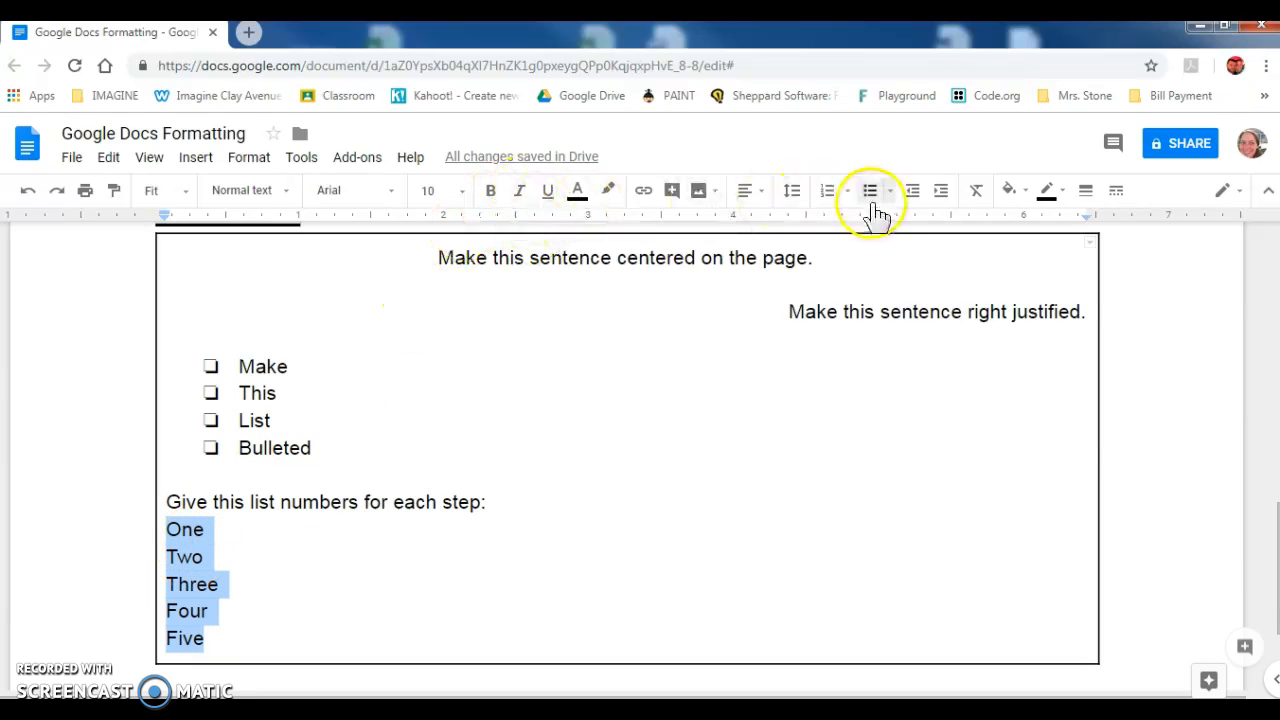
pyautogui.click(828, 195)
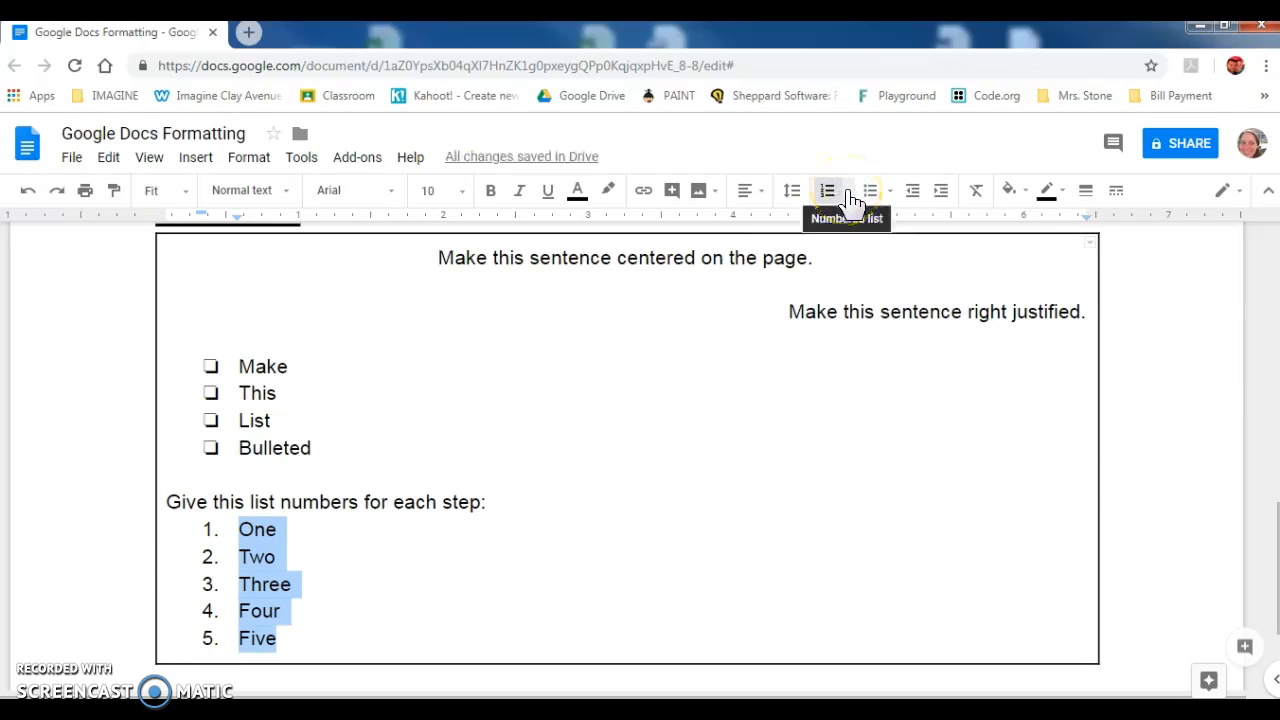
# Try the 1) a) i) and A. a. i. numbering styles on the "One" to "Five" list and return it to the 1. a. i. style
pyautogui.click(846, 191)
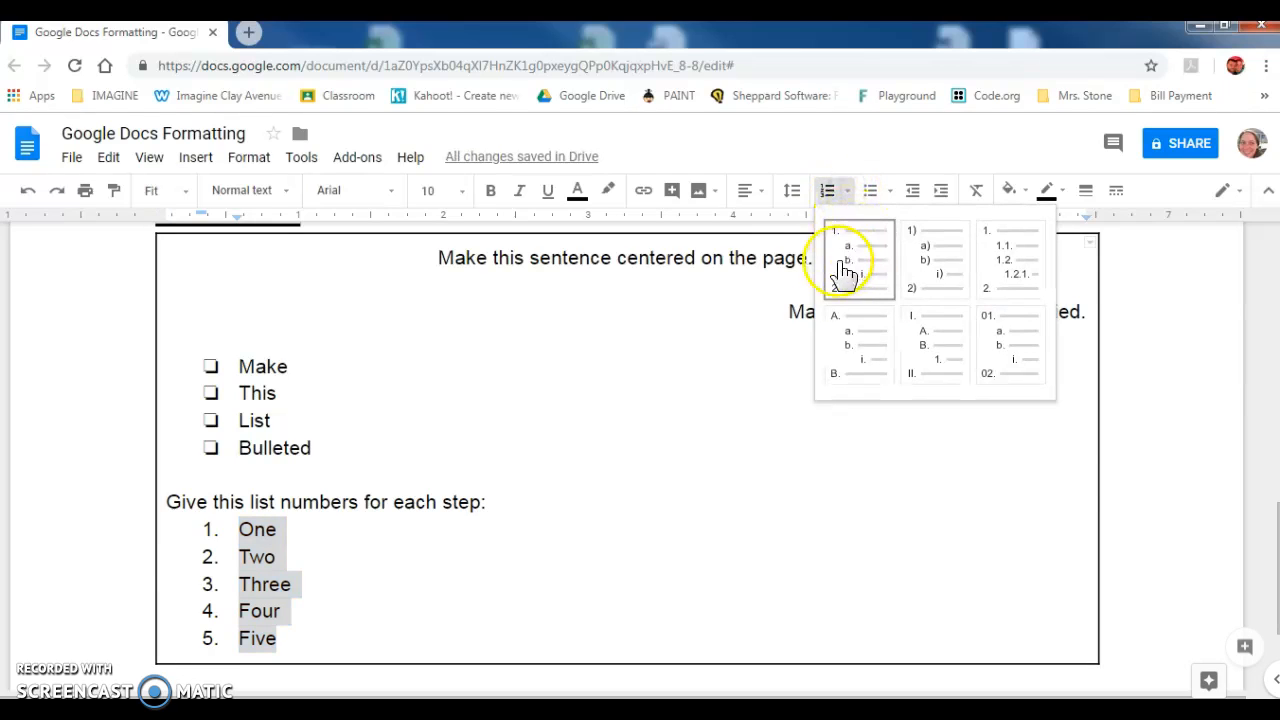
pyautogui.click(910, 287)
pyautogui.click(845, 191)
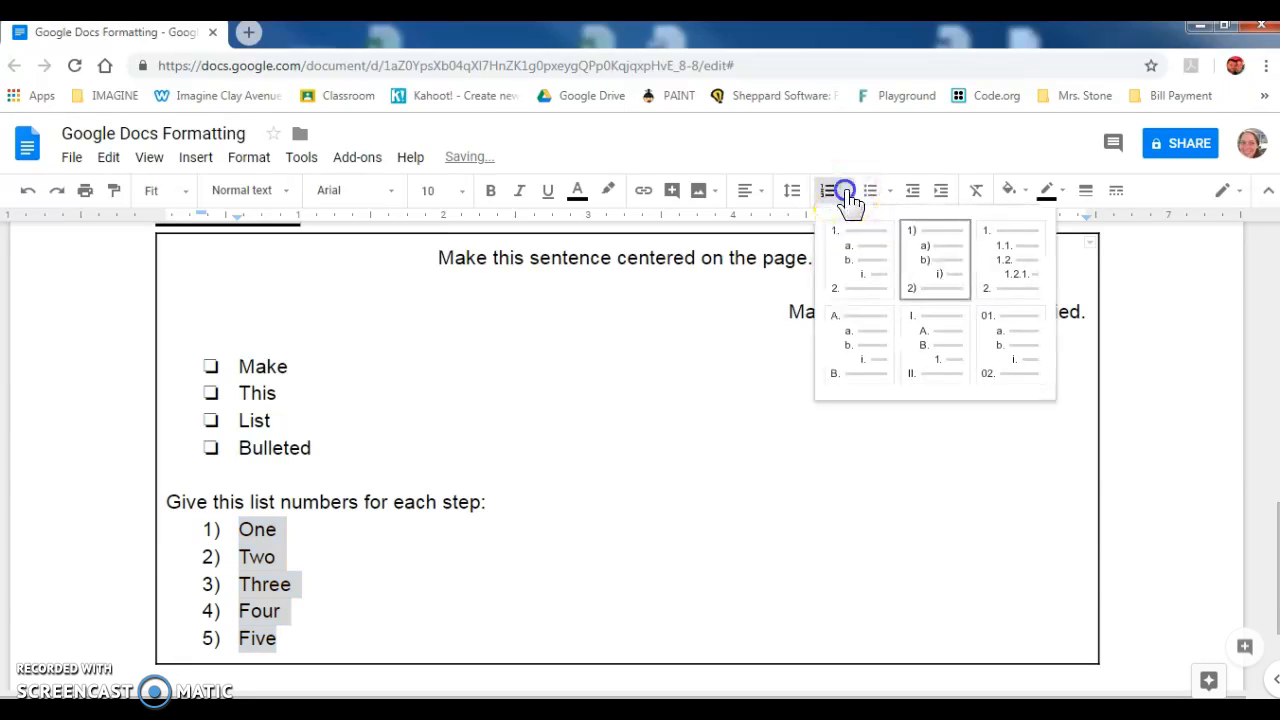
pyautogui.click(880, 340)
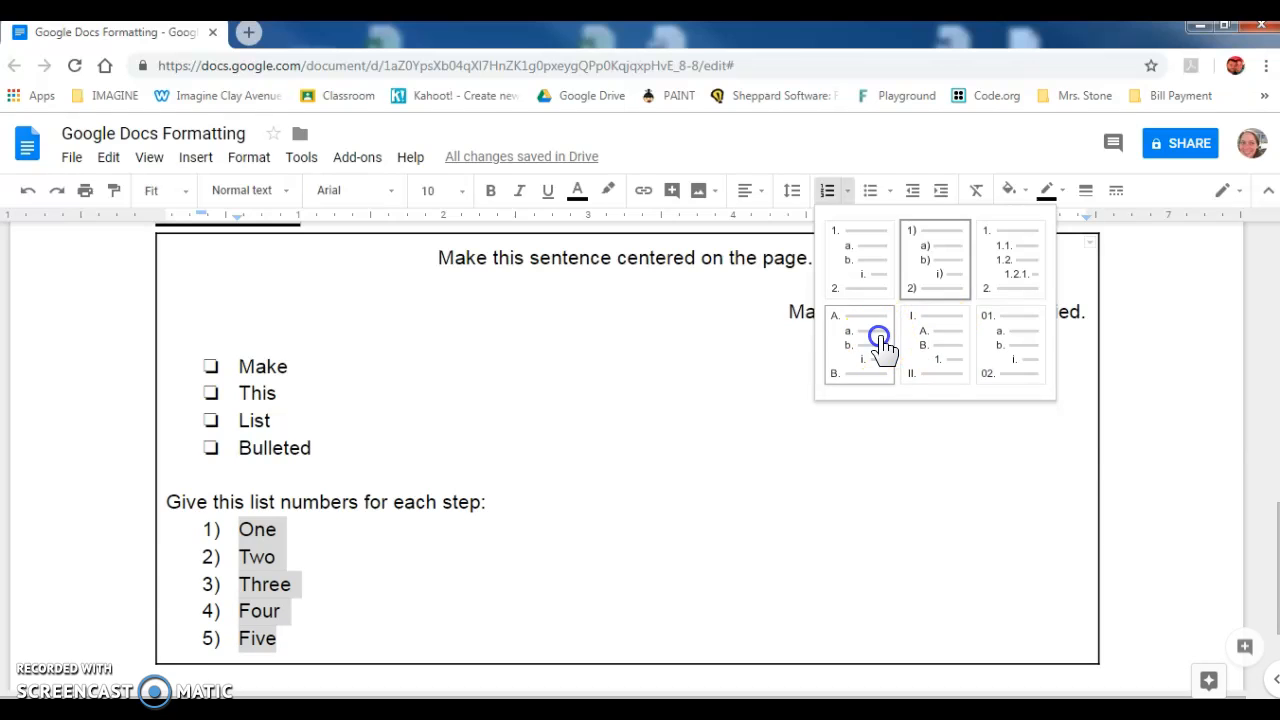
pyautogui.click(848, 192)
pyautogui.click(847, 257)
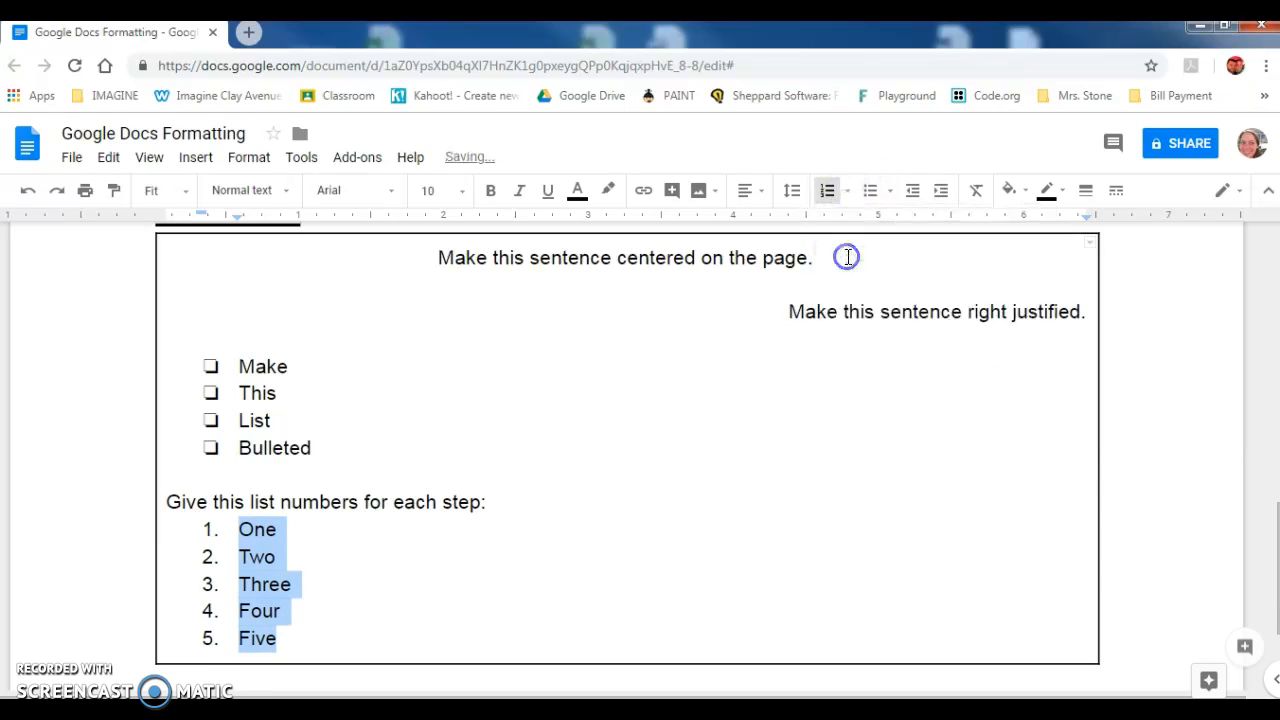